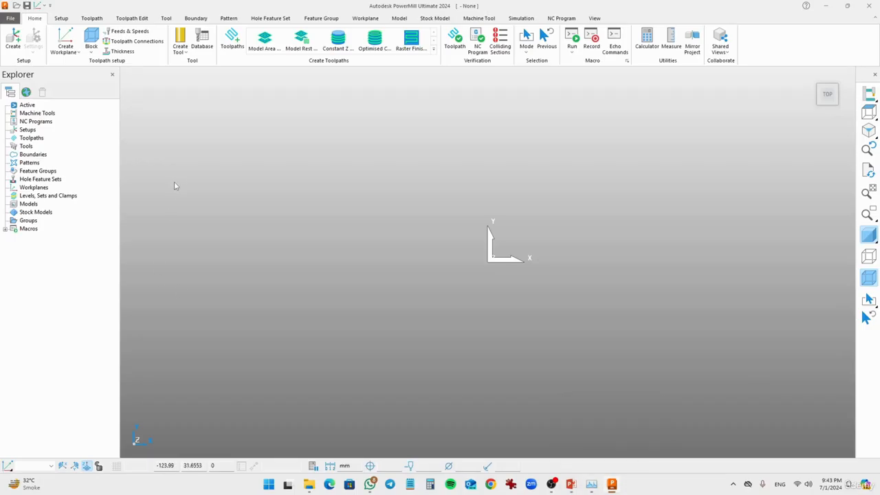
Import the cowling.dgk model from the examples folder.
{"action": "right_click", "coordinate": [28, 204]}
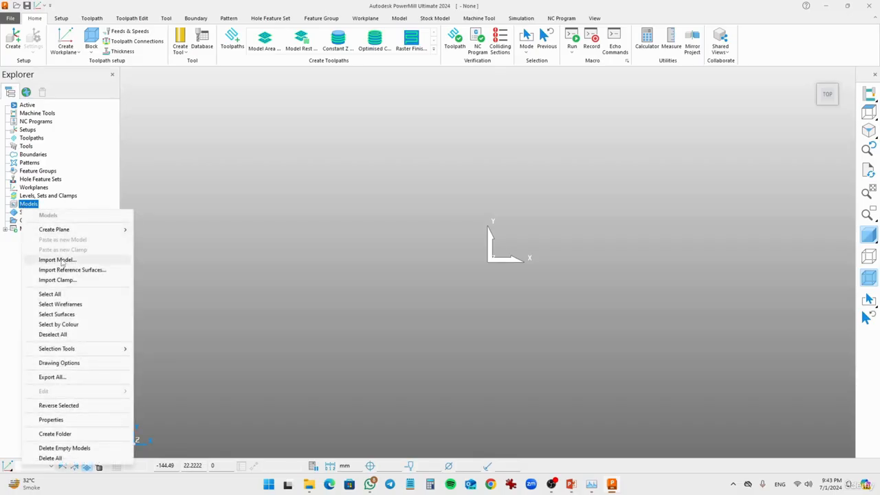
{"action": "left_click", "coordinate": [58, 259]}
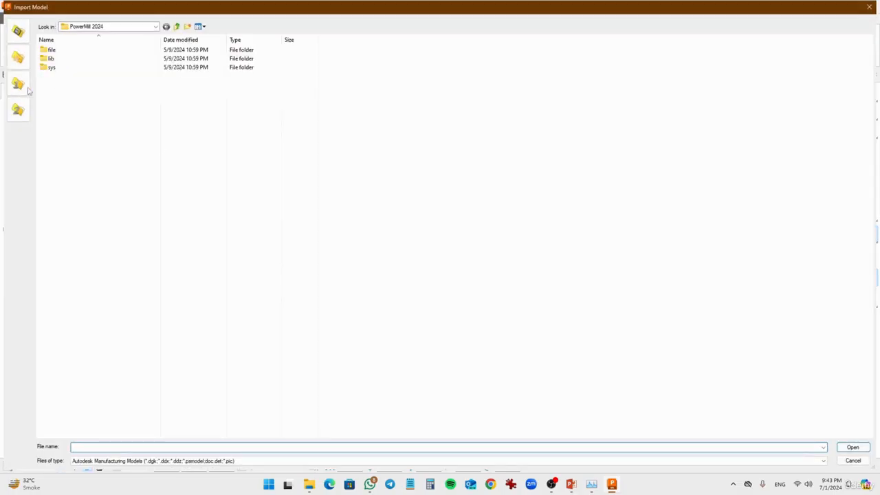
{"action": "left_click", "coordinate": [18, 63]}
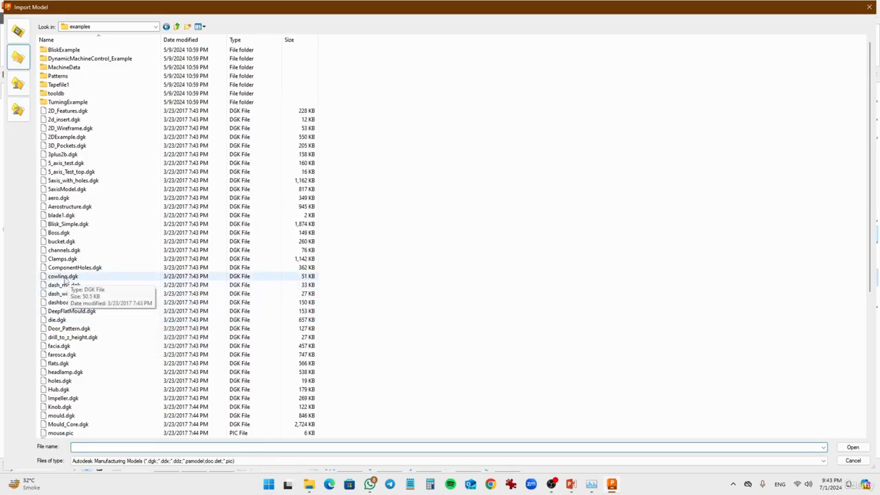
{"action": "left_click", "coordinate": [63, 278]}
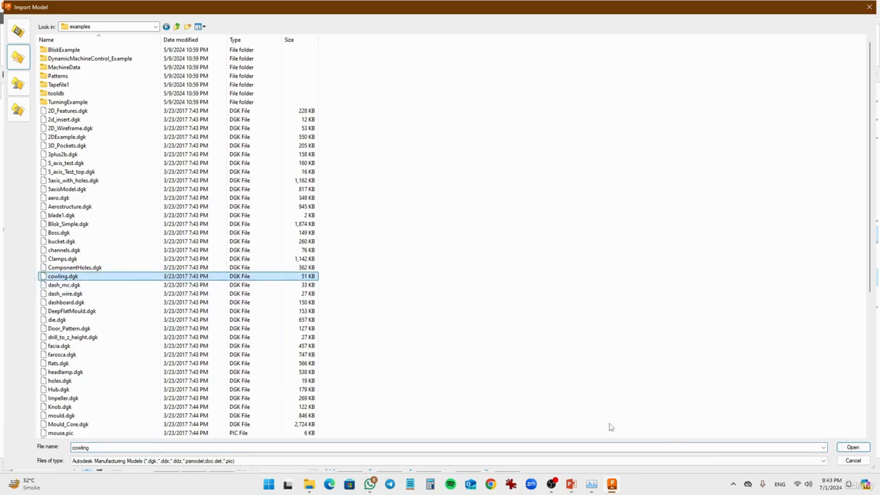
{"action": "left_click", "coordinate": [842, 448]}
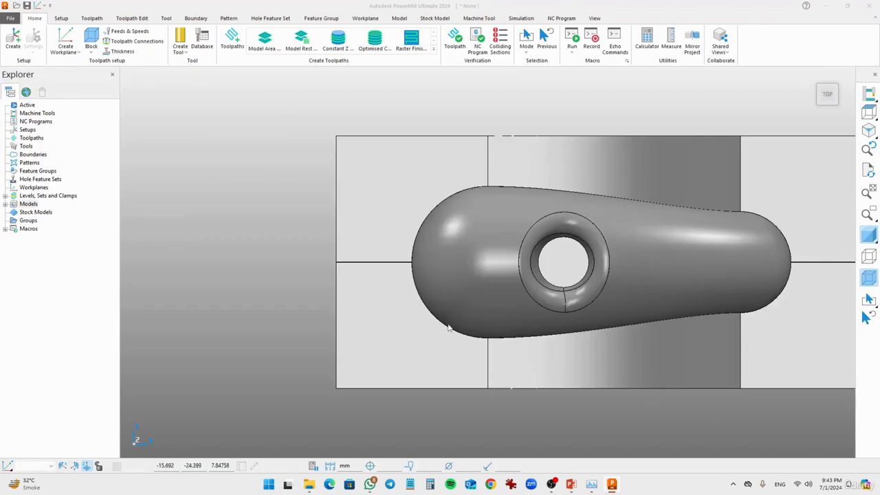
Examine the imported cowling from several angles and highlight its main curved body surface.
{"action": "middle_click_drag", "start_coordinate": [560, 337], "coordinate": [413, 216]}
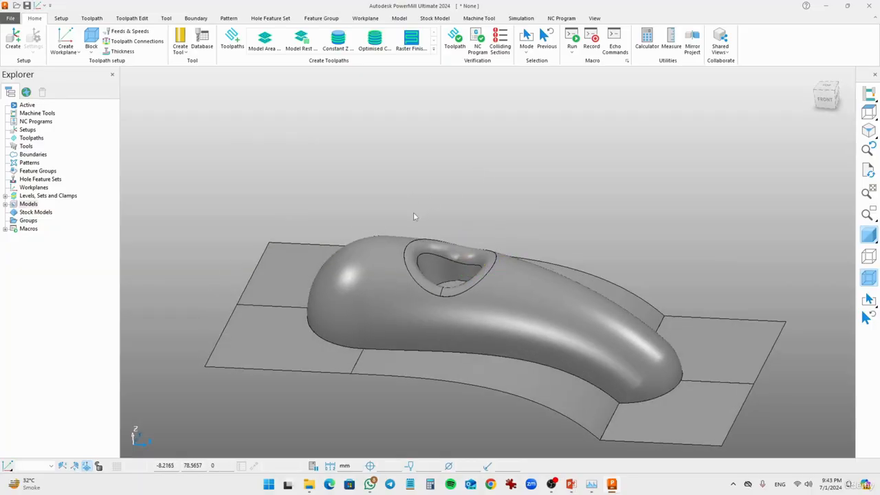
{"action": "middle_click_drag", "start_coordinate": [455, 403], "coordinate": [441, 342]}
{"action": "middle_click_drag", "start_coordinate": [465, 383], "coordinate": [598, 333]}
{"action": "middle_click_drag", "start_coordinate": [464, 273], "coordinate": [534, 324], "text": "shift"}
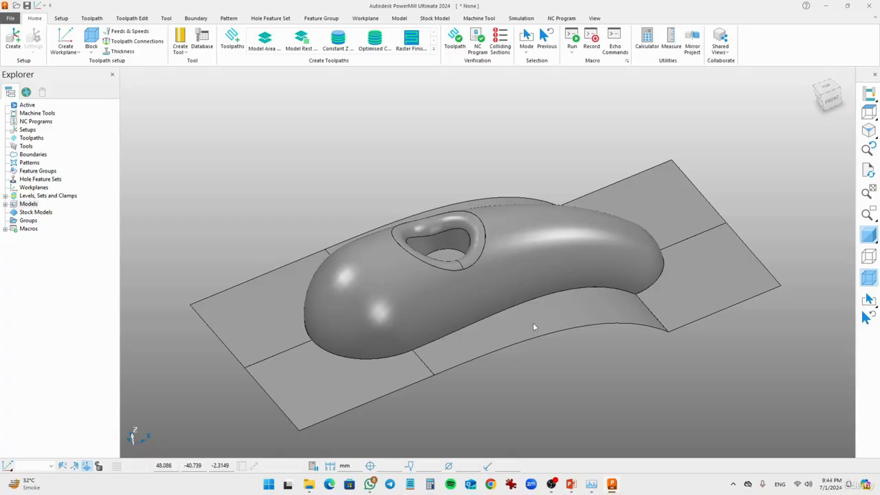
{"action": "left_click", "coordinate": [373, 285]}
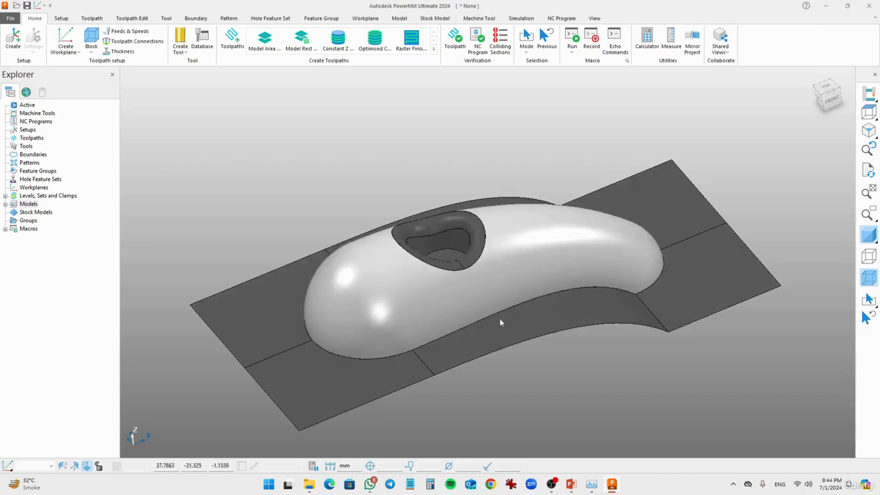
{"action": "middle_click_drag", "start_coordinate": [509, 308], "coordinate": [515, 310]}
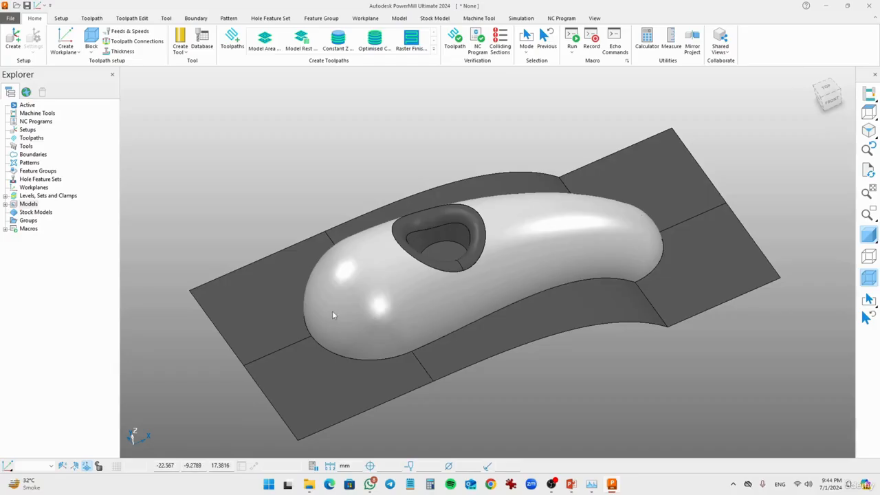
{"action": "middle_click_drag", "start_coordinate": [421, 313], "coordinate": [404, 281]}
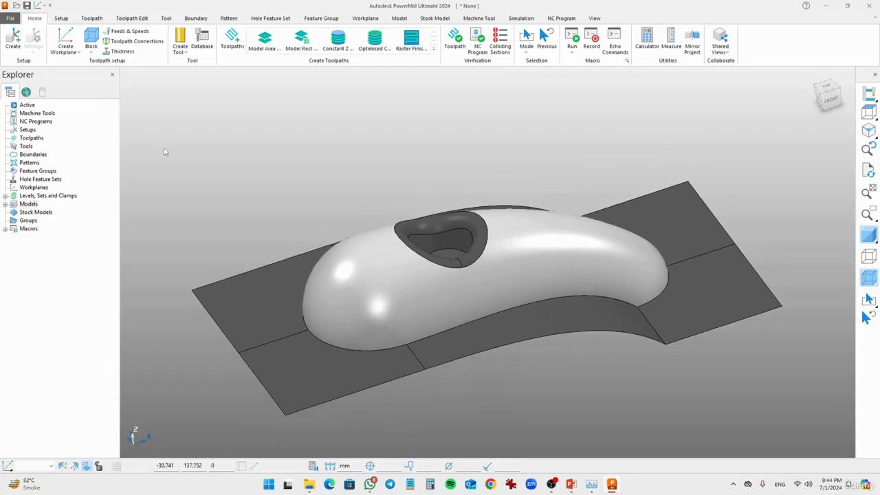
Create a box block calculated from the model's limits, with 0.1 tolerance and 0.0 expansion.
{"action": "left_click", "coordinate": [91, 35]}
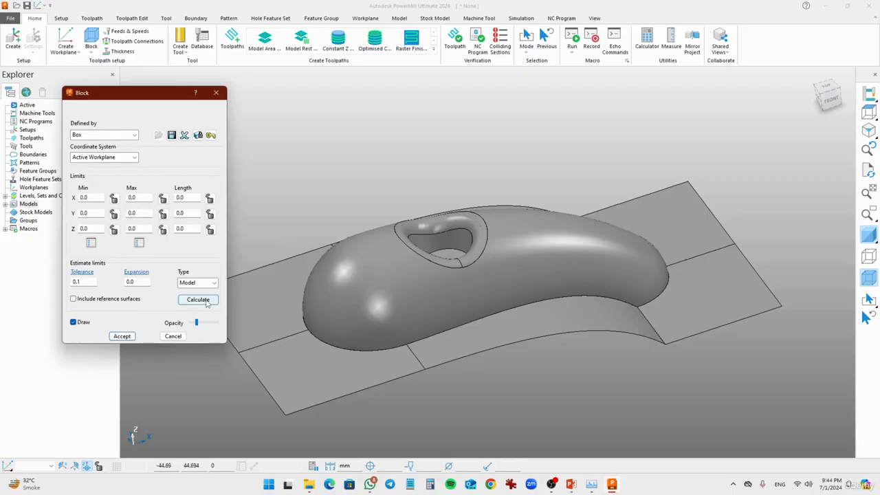
{"action": "left_click", "coordinate": [199, 300]}
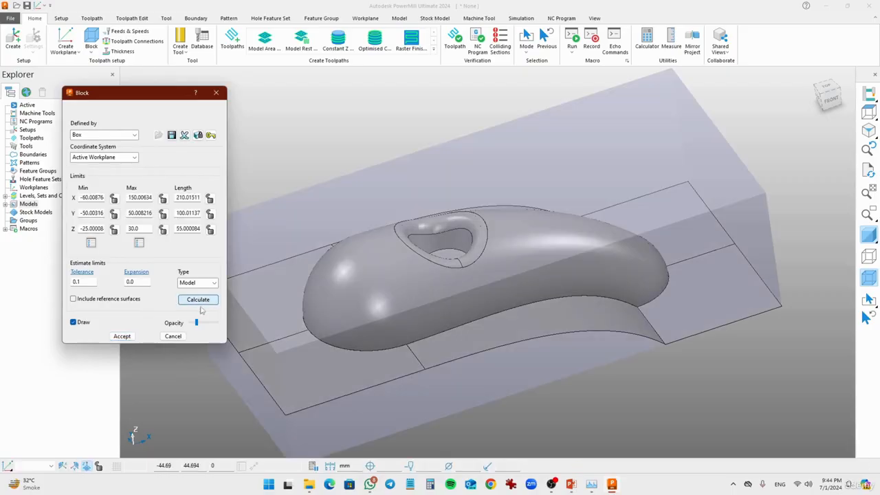
{"action": "left_click", "coordinate": [122, 335]}
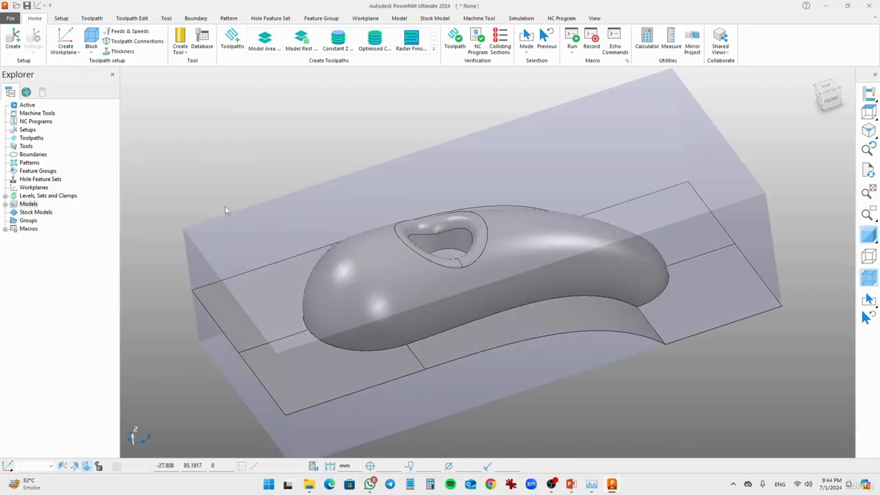
Create a workplane positioned at the centre of the block's top face and activate it.
{"action": "left_click", "coordinate": [27, 188]}
{"action": "right_click", "coordinate": [27, 191]}
{"action": "mouse_move", "coordinate": [100, 234]}
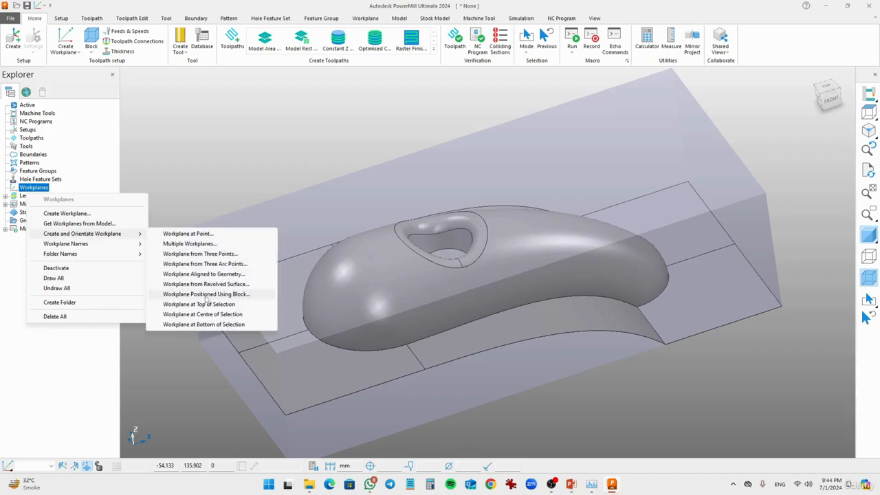
{"action": "left_click", "coordinate": [207, 295]}
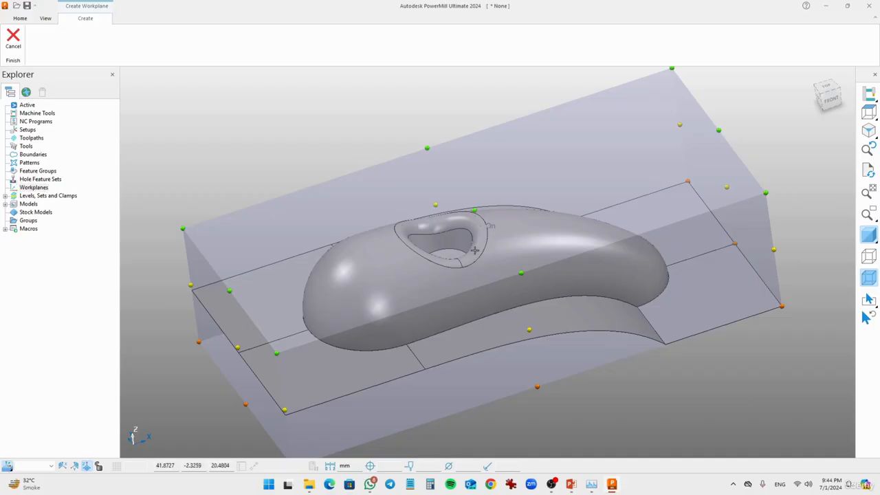
{"action": "left_click", "coordinate": [474, 210]}
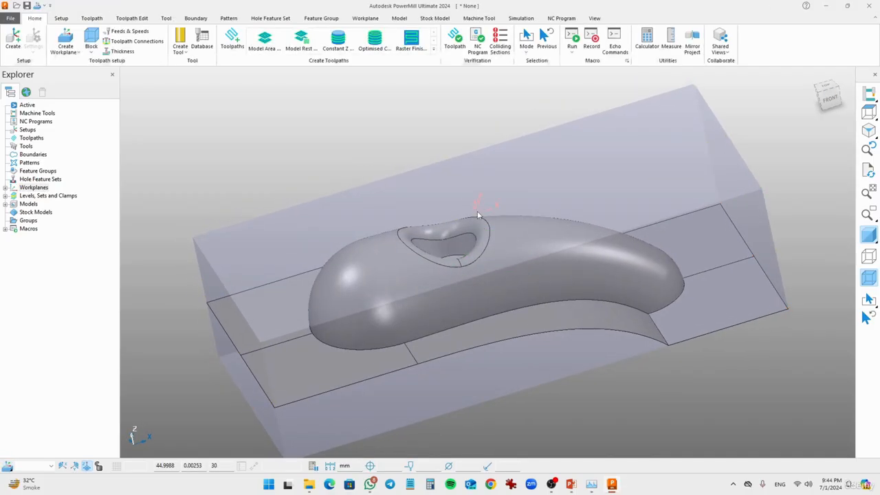
{"action": "left_click", "coordinate": [6, 187]}
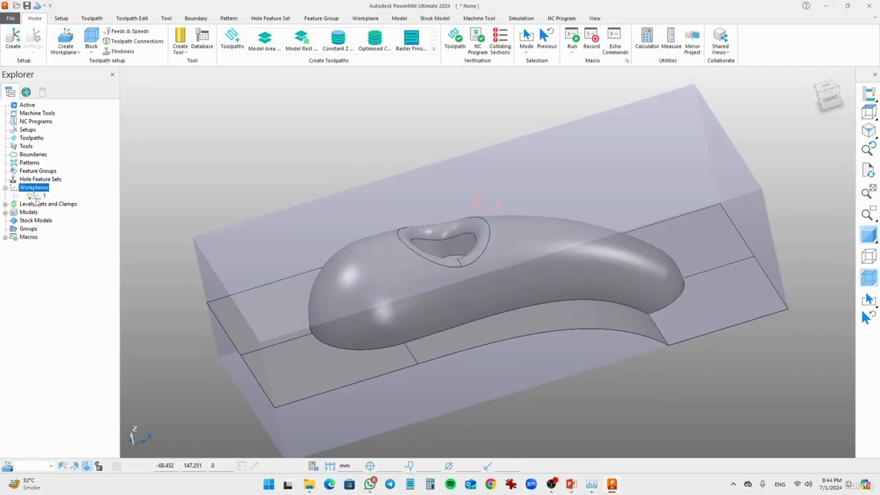
{"action": "right_click", "coordinate": [39, 198]}
{"action": "left_click", "coordinate": [66, 246]}
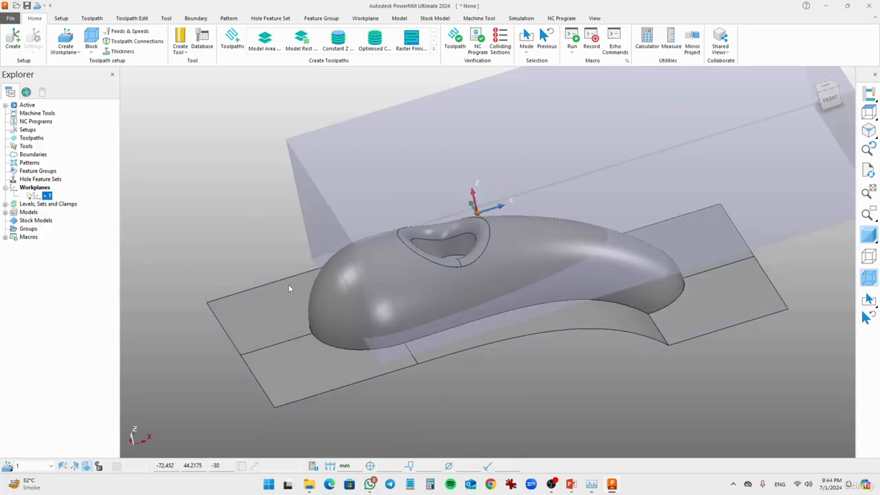
Recalculate the box block relative to the active workplane and hide it from view.
{"action": "left_click", "coordinate": [92, 38]}
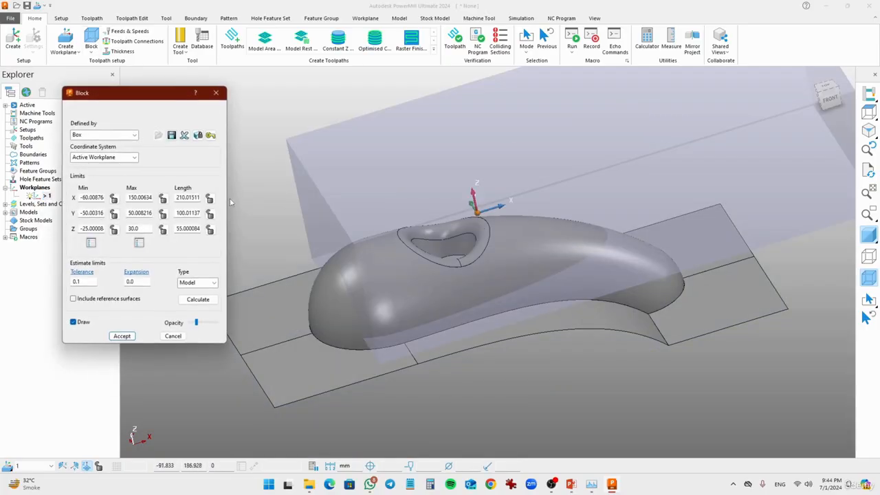
{"action": "left_click", "coordinate": [198, 299]}
{"action": "left_click", "coordinate": [121, 336]}
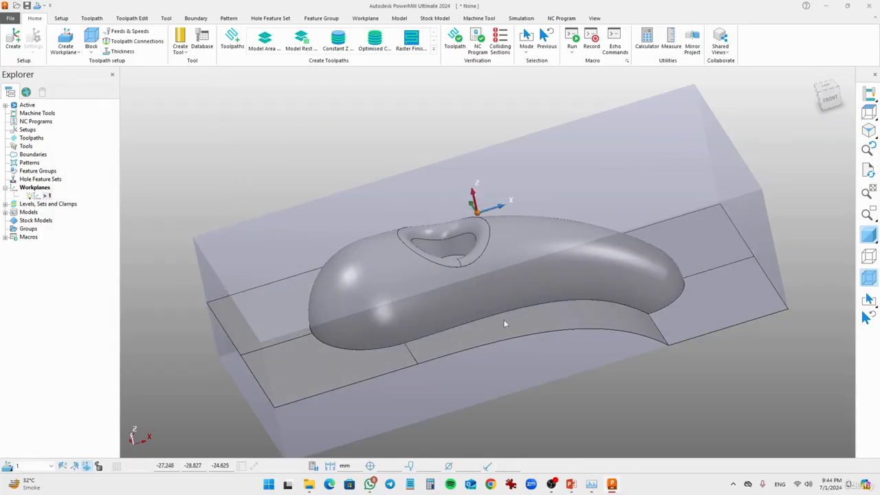
{"action": "left_click", "coordinate": [868, 278]}
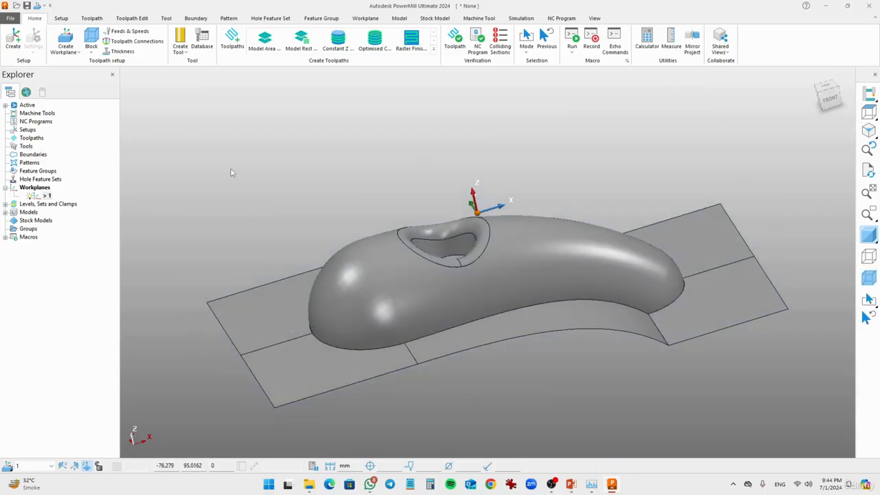
Create a new pattern and rename it Flowline Pattern.
{"action": "right_click", "coordinate": [25, 163]}
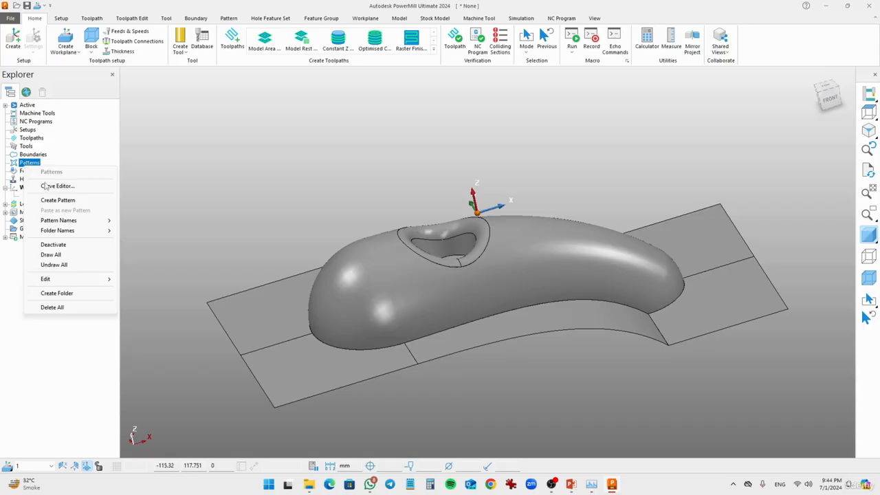
{"action": "left_click", "coordinate": [57, 200]}
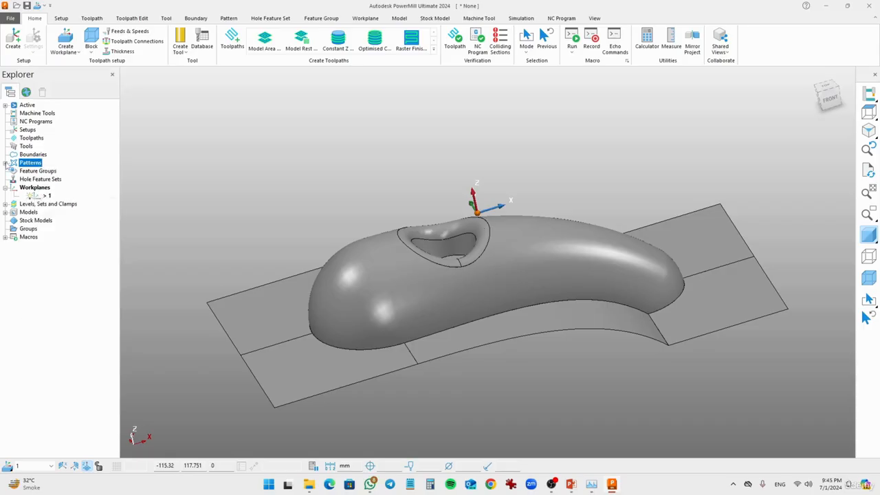
{"action": "right_click", "coordinate": [48, 172]}
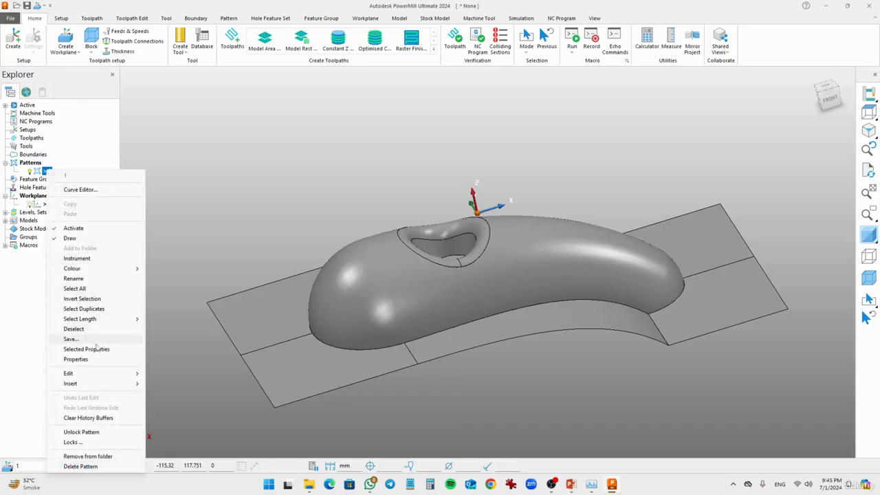
{"action": "left_click", "coordinate": [96, 279]}
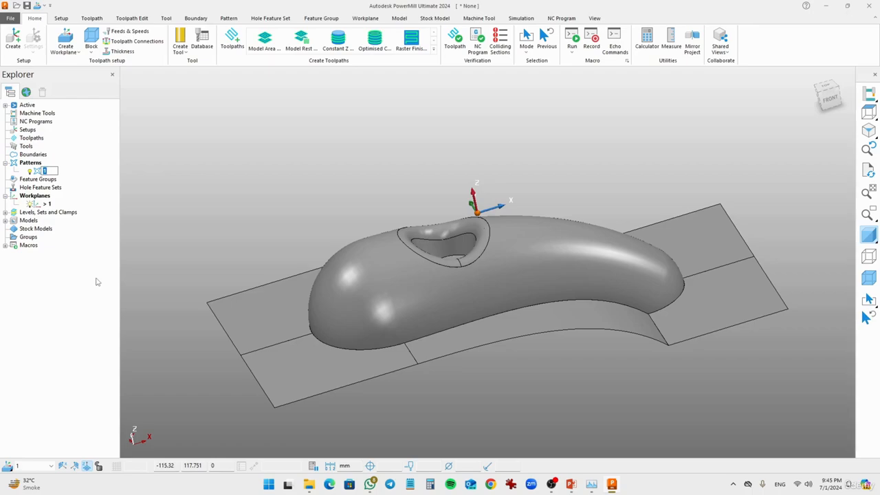
{"action": "type", "text": "Flow"}
{"action": "type", "text": "line Ptya"}
{"action": "type", "text": "ttern"}
{"action": "key", "text": "Return"}
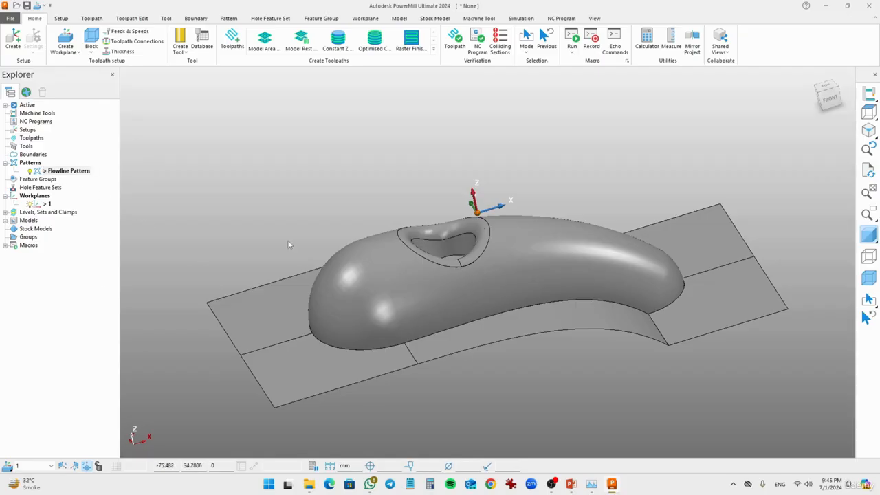
Toggle the display of Flowline Pattern off and back on.
{"action": "left_click", "coordinate": [55, 173]}
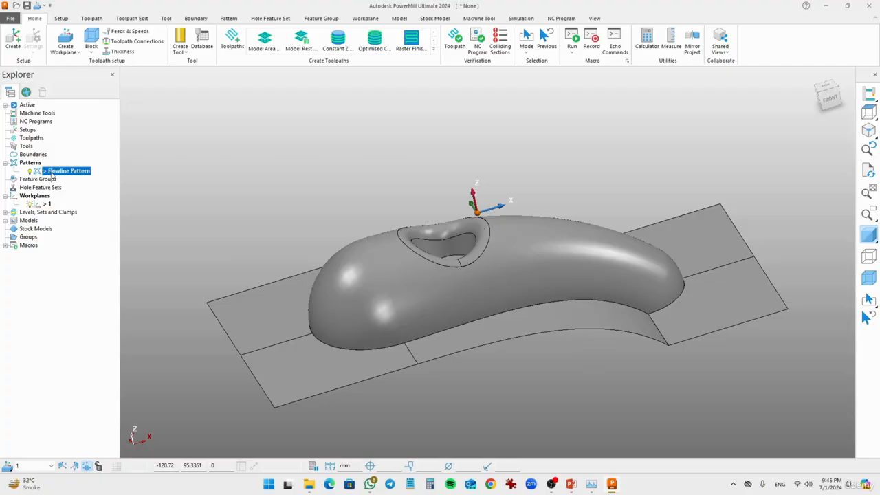
{"action": "left_click", "coordinate": [142, 170]}
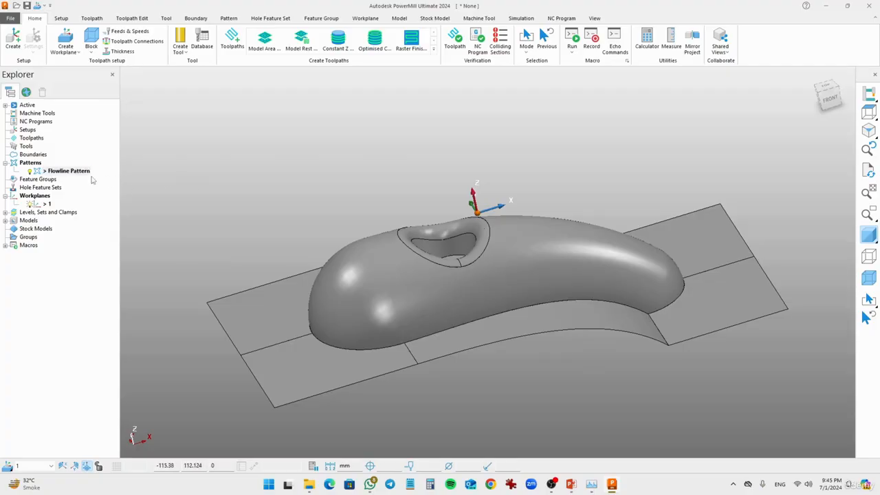
{"action": "left_click", "coordinate": [31, 172]}
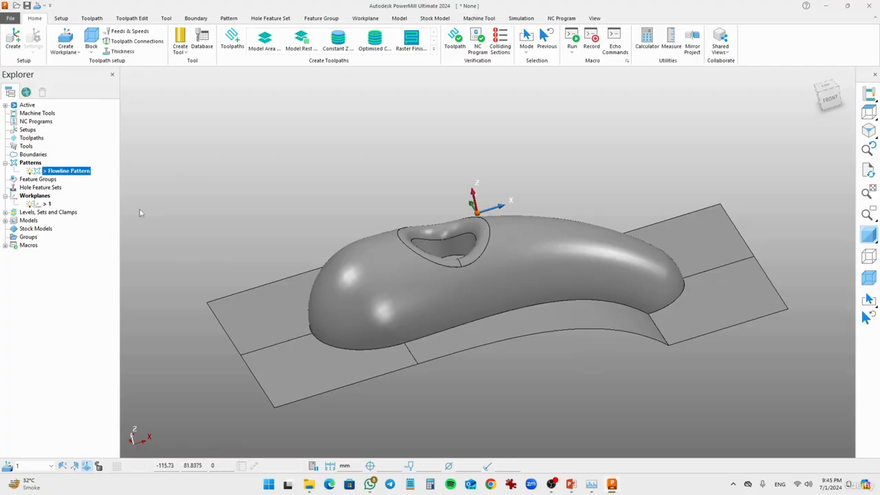
{"action": "right_click", "coordinate": [47, 173]}
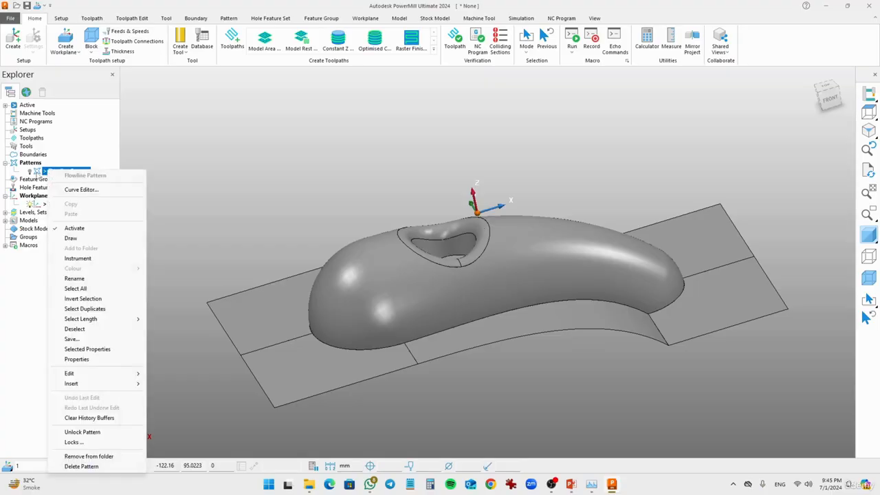
{"action": "left_click", "coordinate": [31, 172]}
{"action": "right_click", "coordinate": [50, 171]}
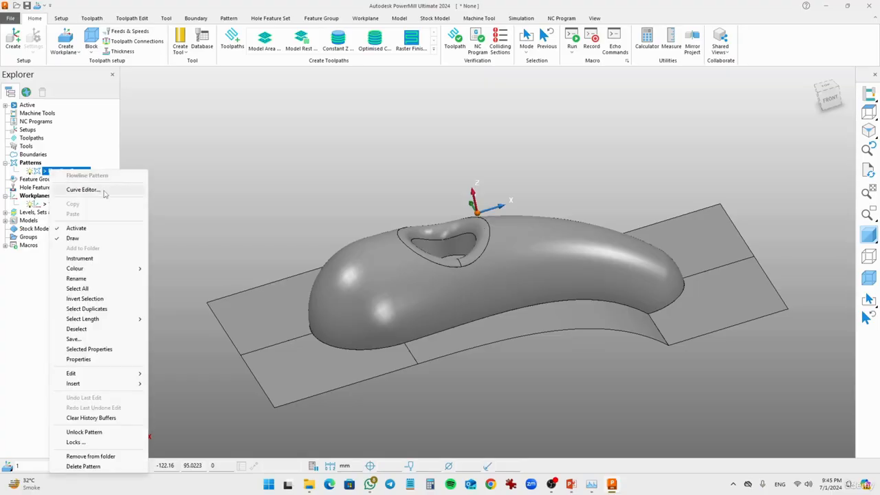
{"action": "left_click", "coordinate": [315, 240]}
Select the cowling's main curved surface and open Flowline Pattern in the curve editor.
{"action": "left_click", "coordinate": [388, 292]}
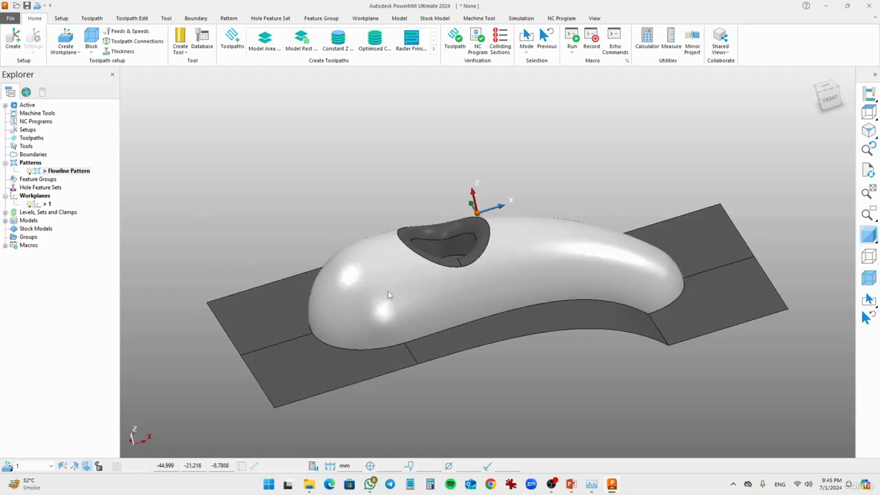
{"action": "middle_click_drag", "start_coordinate": [451, 281], "coordinate": [602, 280]}
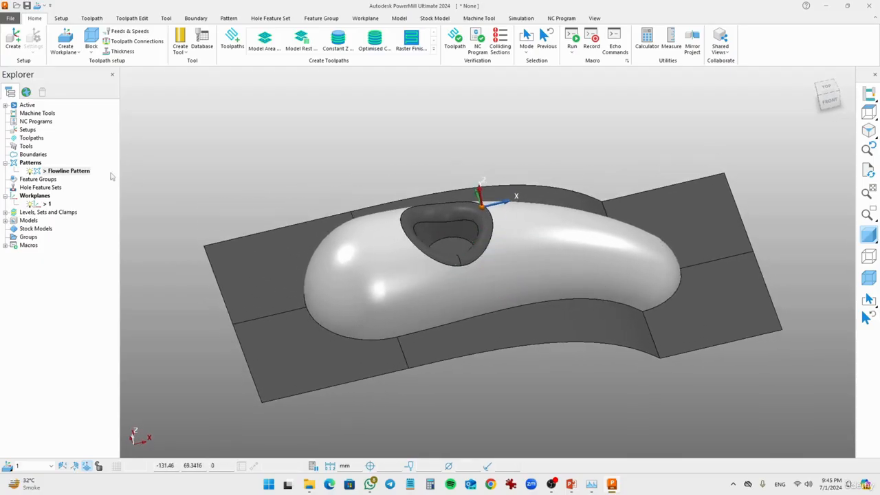
{"action": "right_click", "coordinate": [45, 169]}
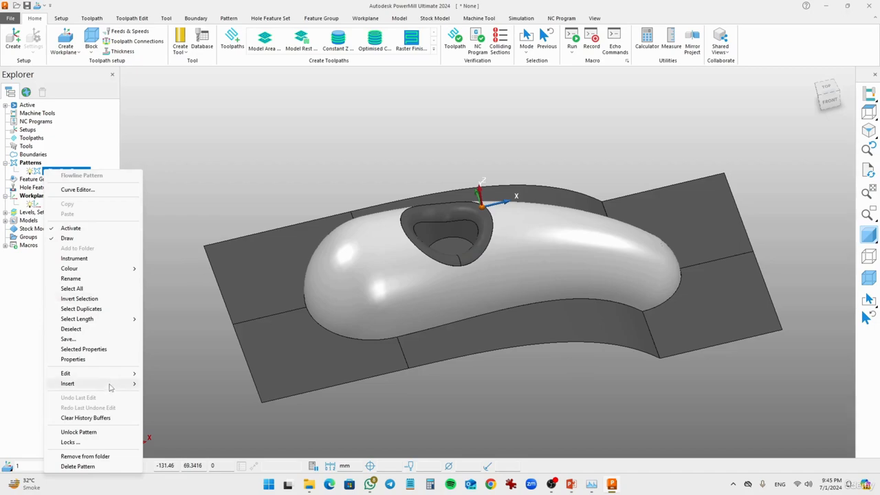
{"action": "mouse_move", "coordinate": [110, 389]}
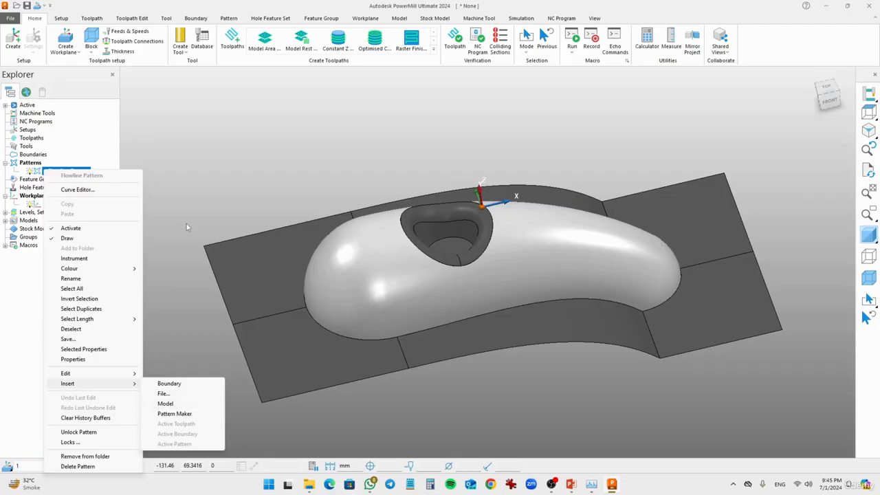
{"action": "left_click", "coordinate": [83, 191]}
Create a closed composite curve along the full base edge of the main curved surface and save it.
{"action": "left_click", "coordinate": [89, 52]}
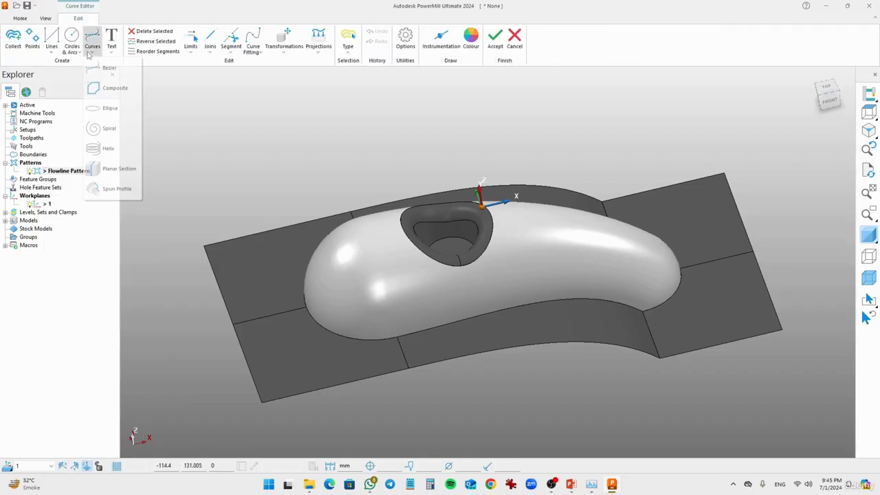
{"action": "left_click", "coordinate": [113, 88]}
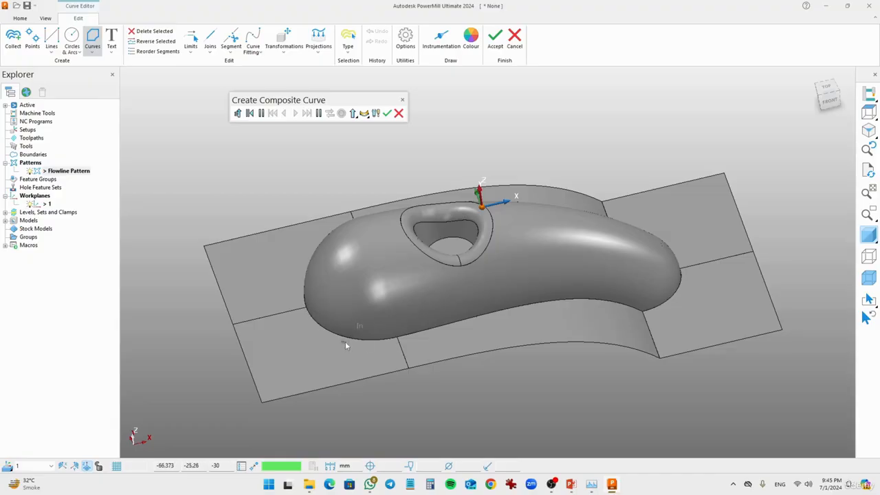
{"action": "left_click", "coordinate": [447, 333]}
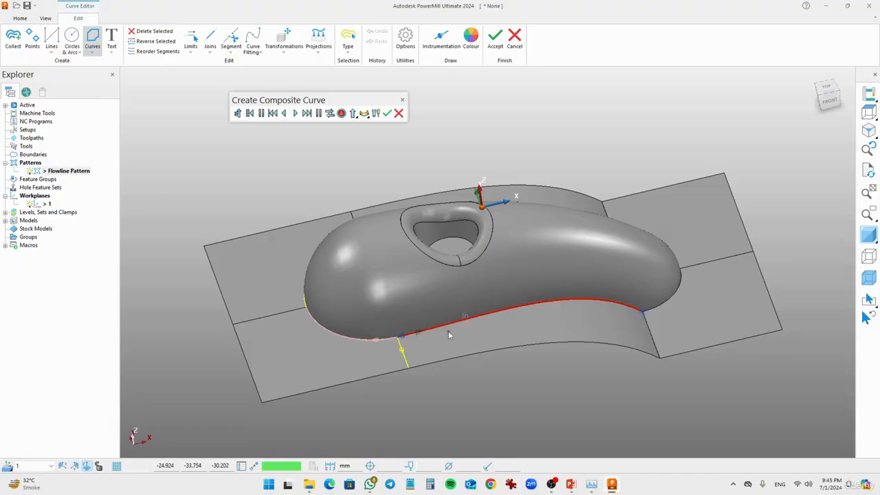
{"action": "left_click", "coordinate": [375, 339]}
{"action": "left_click", "coordinate": [307, 296]}
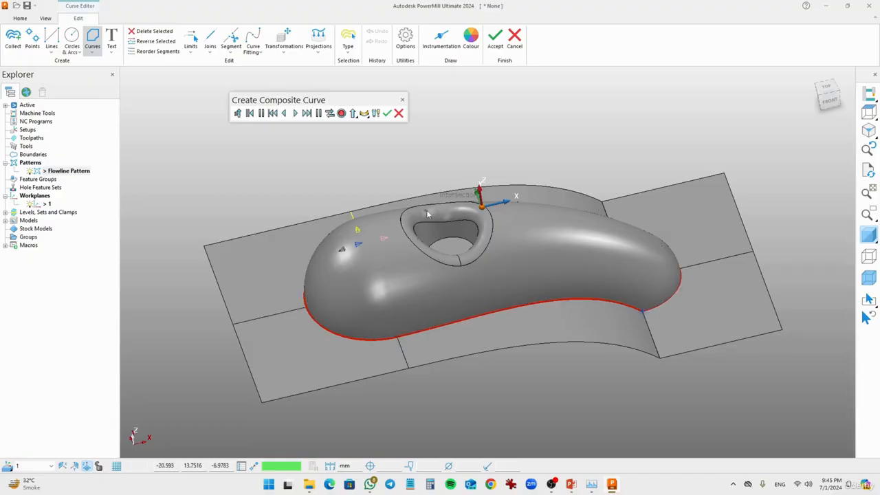
{"action": "middle_click_drag", "start_coordinate": [426, 211], "coordinate": [426, 299]}
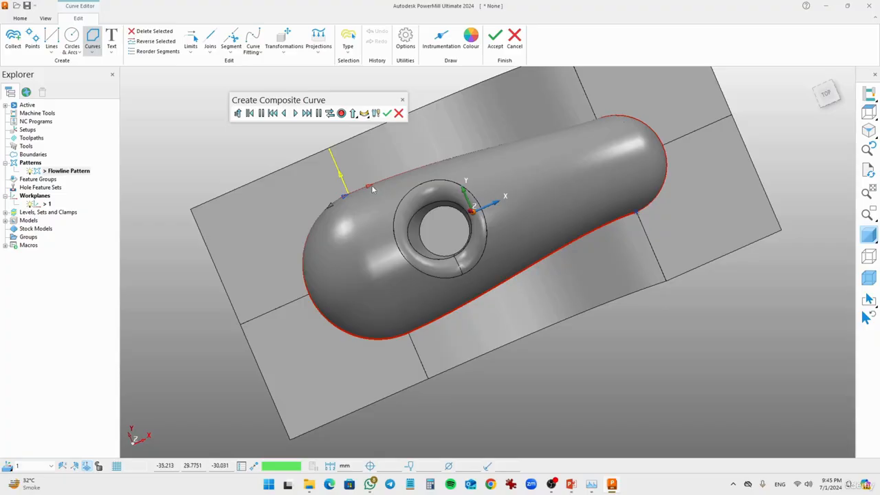
{"action": "left_click", "coordinate": [371, 185]}
{"action": "left_click", "coordinate": [620, 119]}
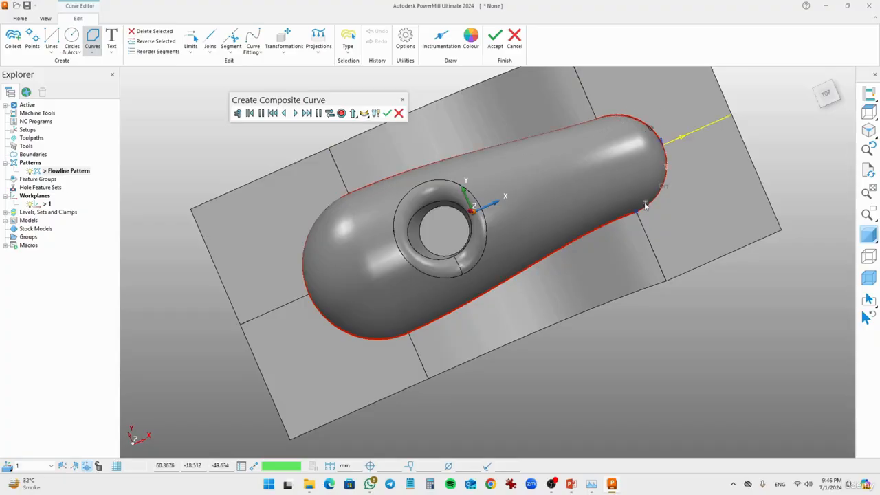
{"action": "left_click", "coordinate": [663, 177]}
{"action": "middle_click_drag", "start_coordinate": [598, 253], "coordinate": [599, 181]}
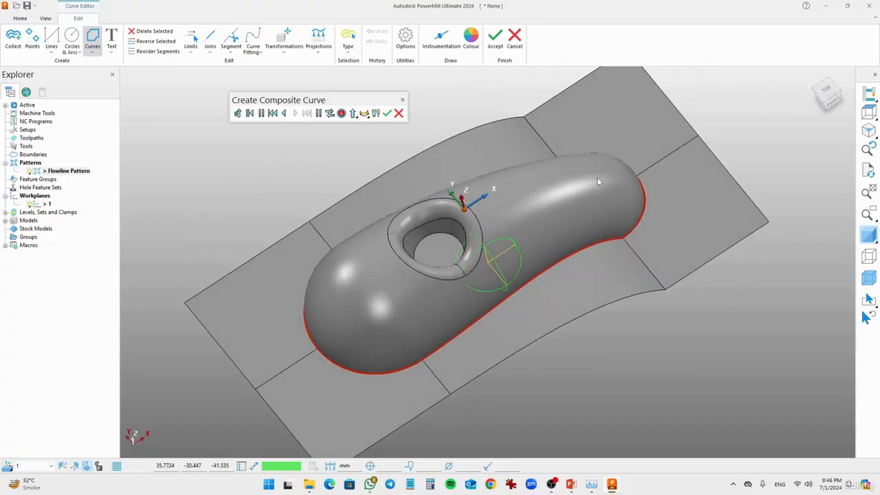
{"action": "left_click", "coordinate": [342, 113]}
{"action": "left_click", "coordinate": [387, 114]}
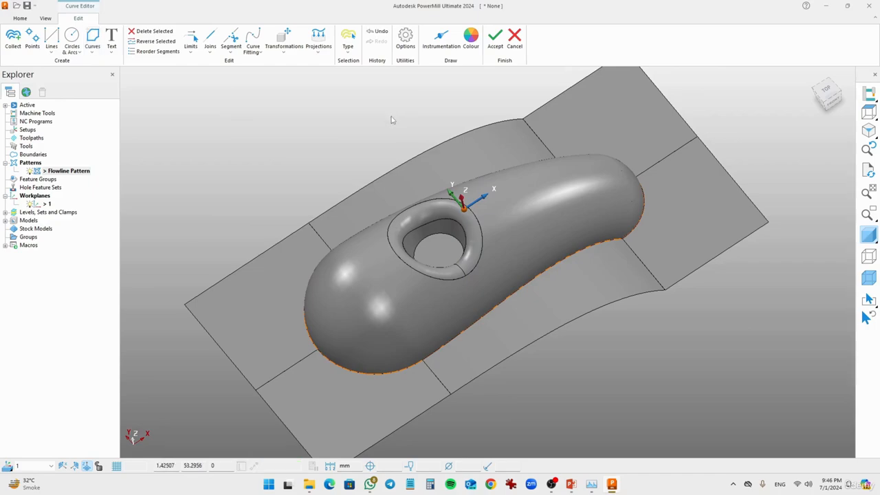
Inspect the composite curve around the body, and turn off plain shading so only the curve is displayed.
{"action": "middle_click_drag", "start_coordinate": [491, 344], "coordinate": [428, 281]}
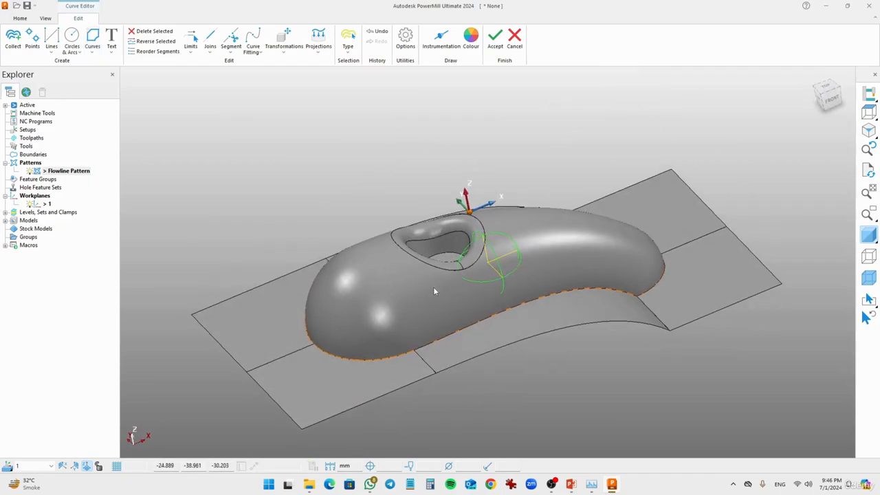
{"action": "middle_click_drag", "start_coordinate": [489, 340], "coordinate": [454, 328]}
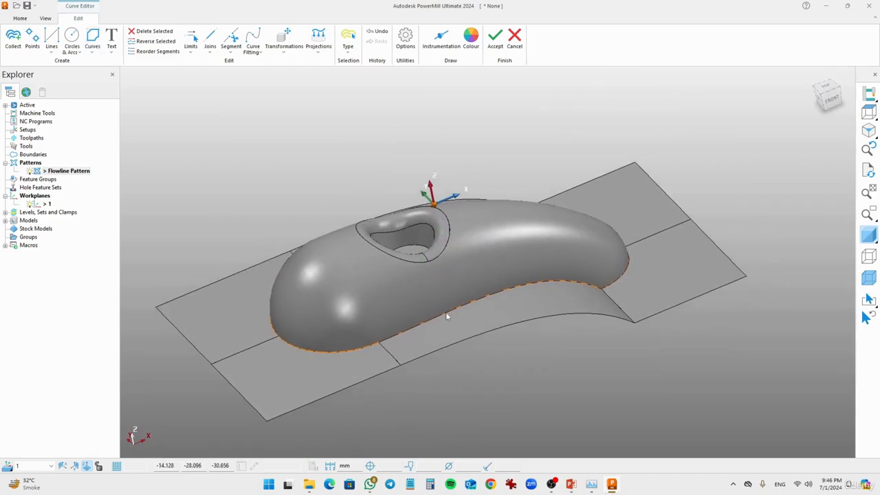
{"action": "left_click", "coordinate": [446, 313]}
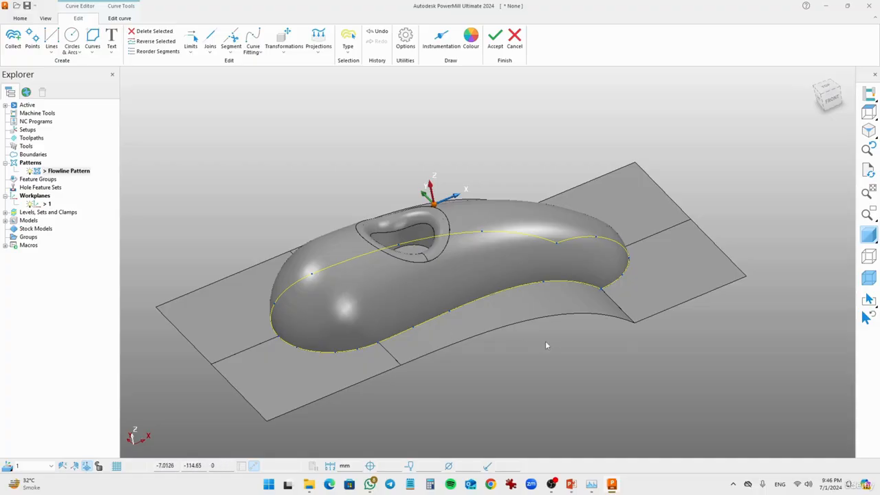
{"action": "middle_click_drag", "start_coordinate": [545, 345], "coordinate": [487, 306]}
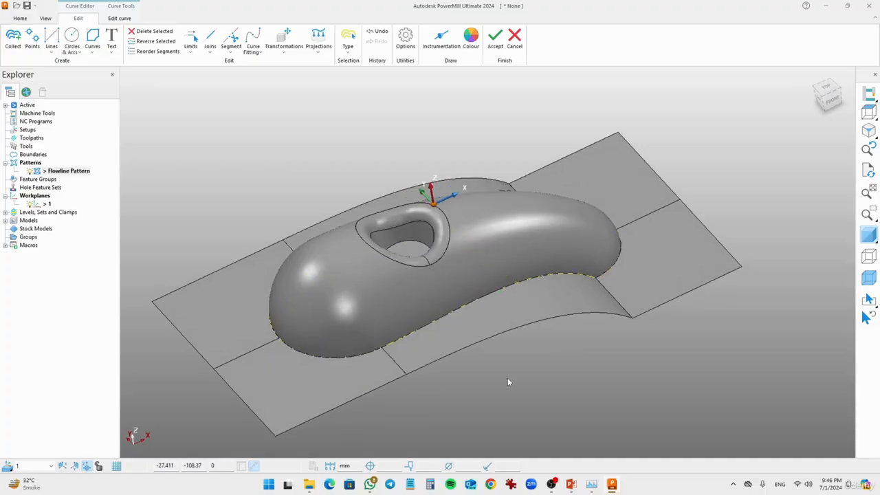
{"action": "left_click", "coordinate": [509, 382]}
{"action": "left_click", "coordinate": [480, 298]}
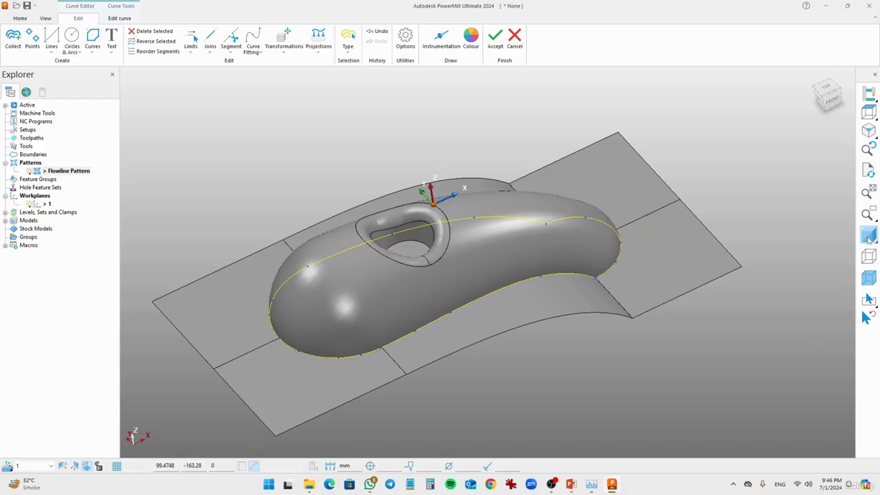
{"action": "mouse_move", "coordinate": [869, 237]}
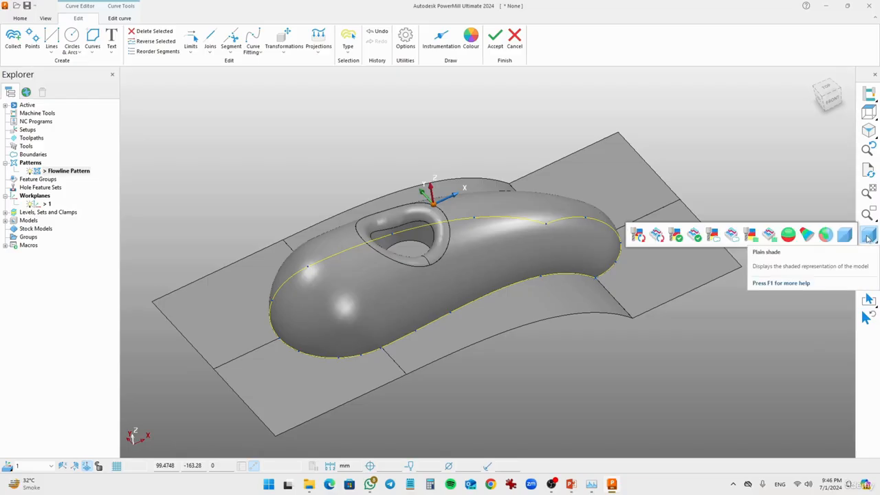
{"action": "left_click", "coordinate": [868, 238]}
{"action": "left_click", "coordinate": [476, 215]}
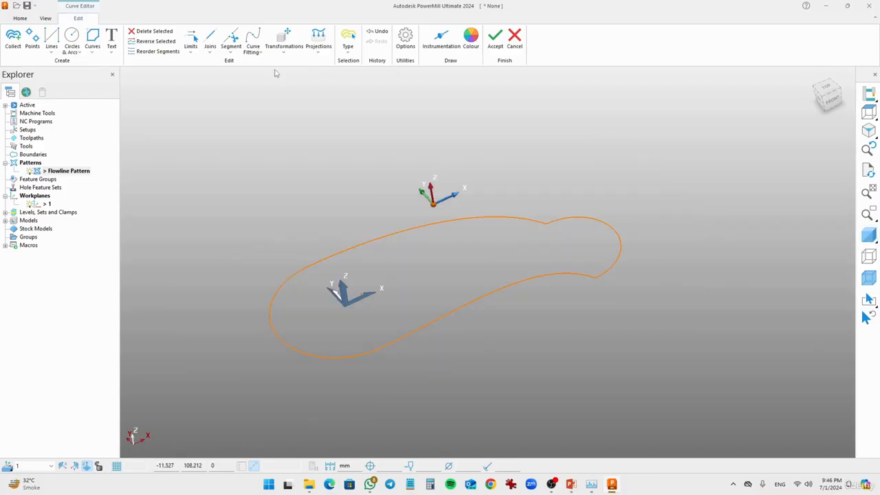
Cut the closed curve at the corners into two long side segments and two end arcs, and finish curve editing.
{"action": "left_click", "coordinate": [231, 38]}
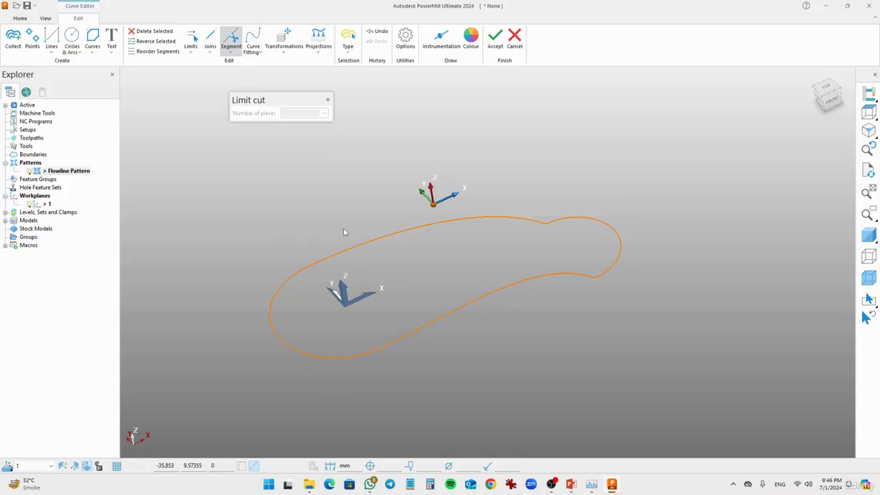
{"action": "left_click", "coordinate": [356, 246]}
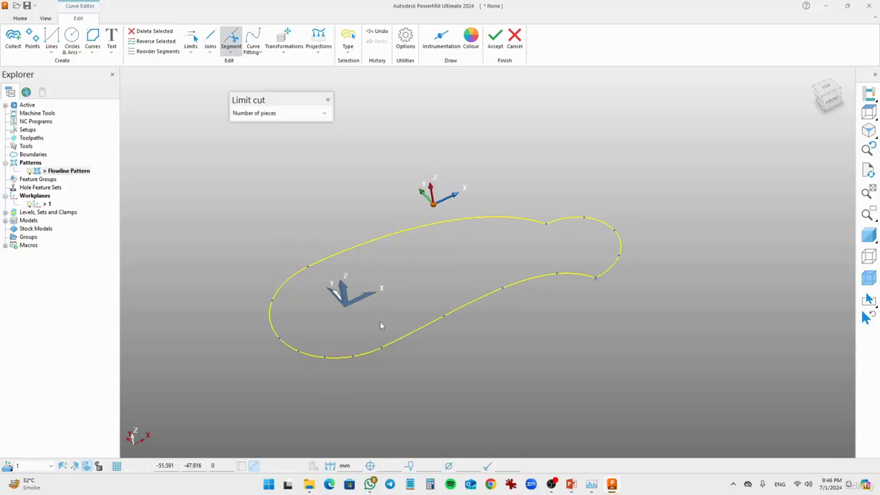
{"action": "left_click", "coordinate": [312, 261]}
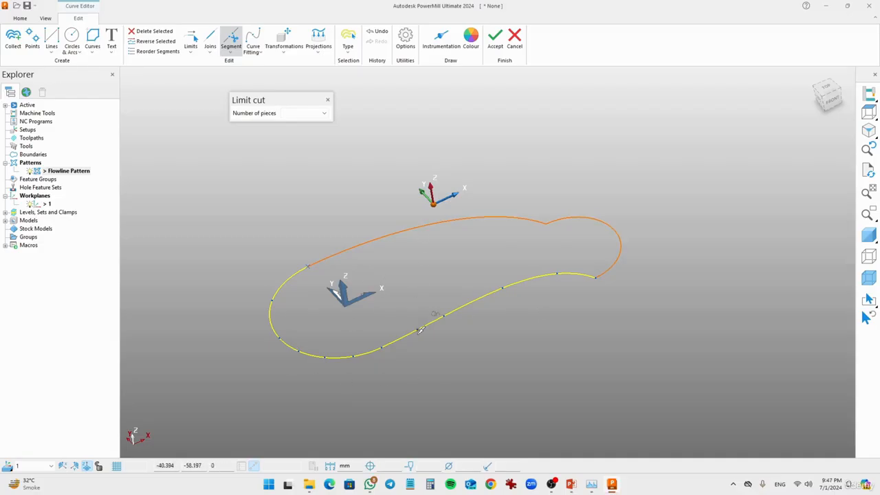
{"action": "left_click", "coordinate": [386, 344]}
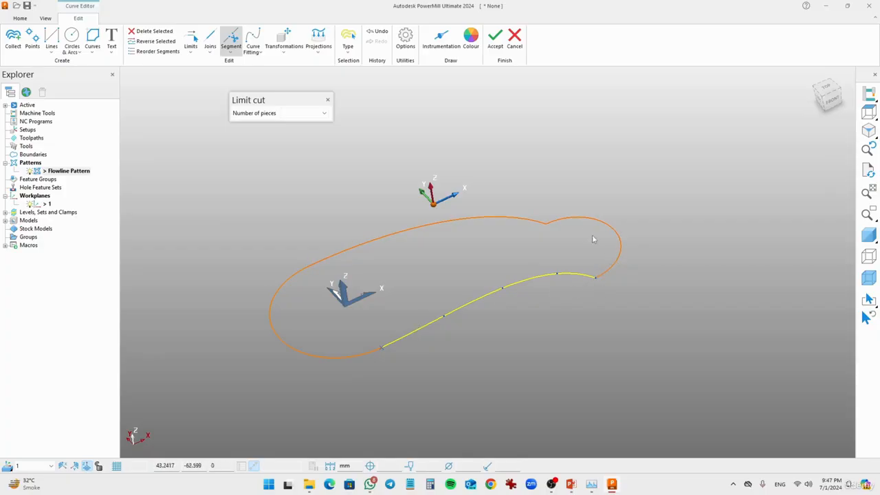
{"action": "left_click", "coordinate": [552, 222]}
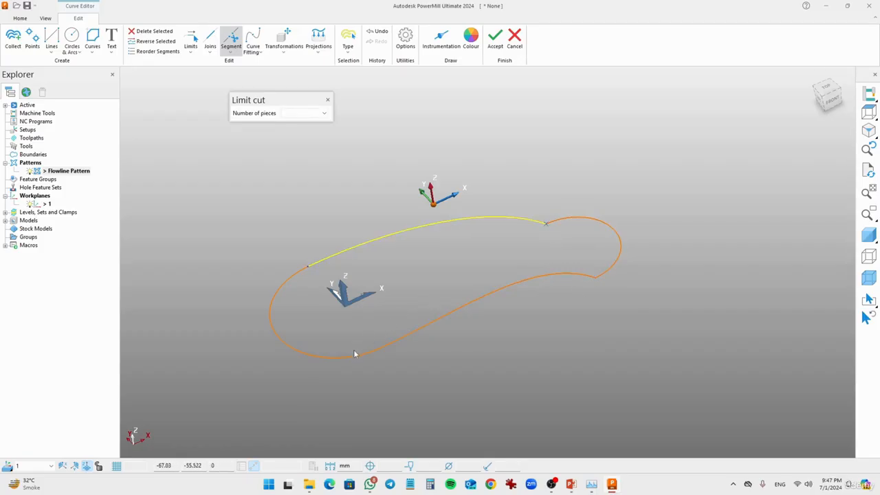
{"action": "left_click", "coordinate": [346, 223]}
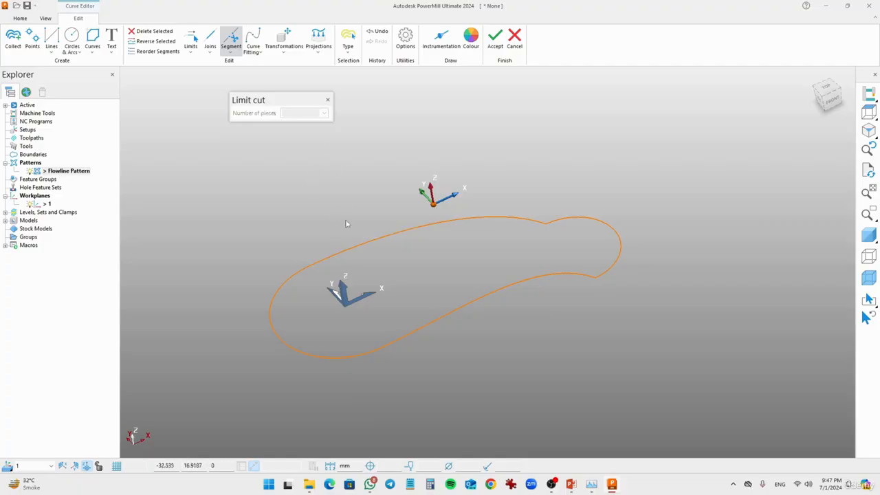
{"action": "left_click", "coordinate": [378, 240]}
{"action": "key", "text": "Escape"}
{"action": "key", "text": "Escape"}
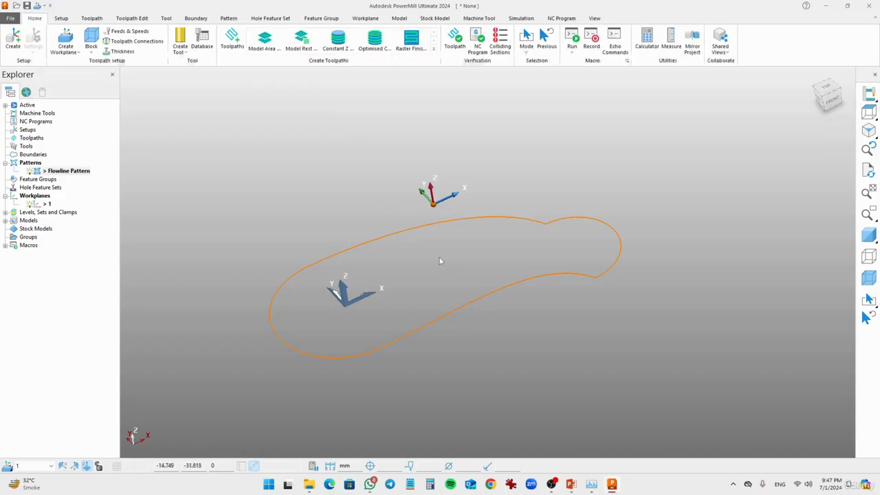
Check the split pattern by selecting the two long side segments together, and each of the end arcs.
{"action": "left_click", "coordinate": [425, 227]}
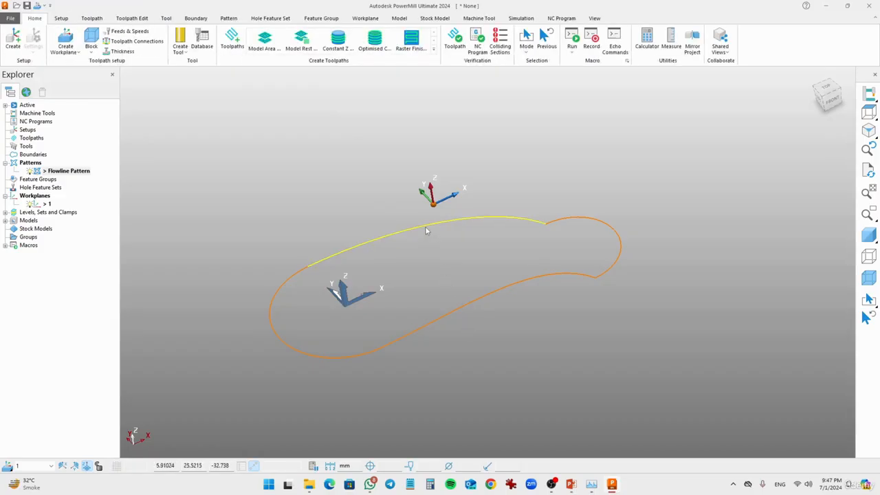
{"action": "left_click", "coordinate": [470, 305]}
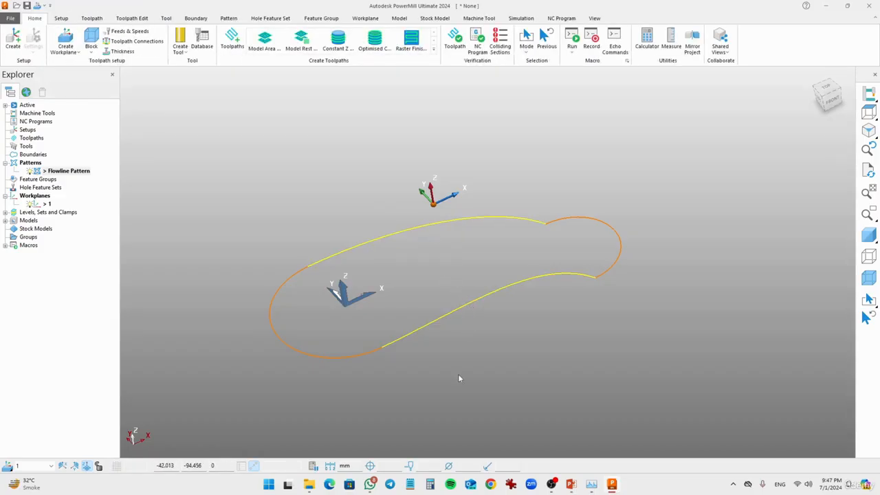
{"action": "middle_click_drag", "start_coordinate": [459, 378], "coordinate": [392, 363]}
{"action": "left_click", "coordinate": [391, 364]}
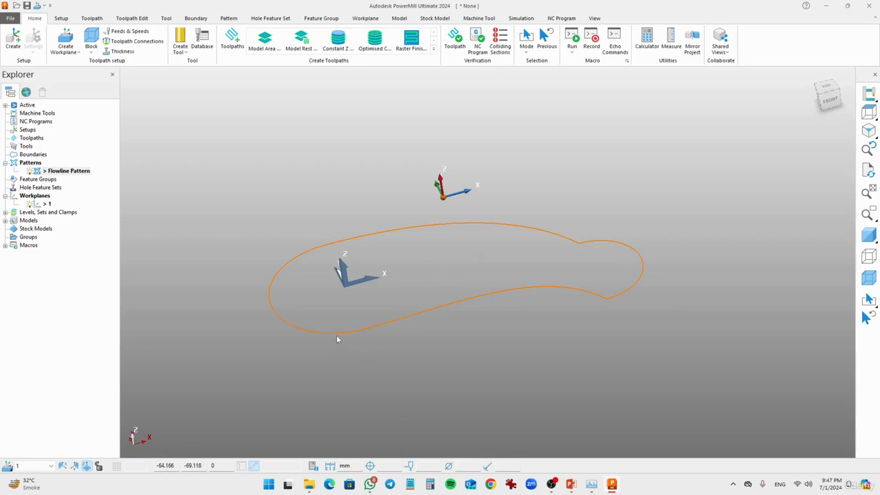
{"action": "left_click", "coordinate": [336, 336]}
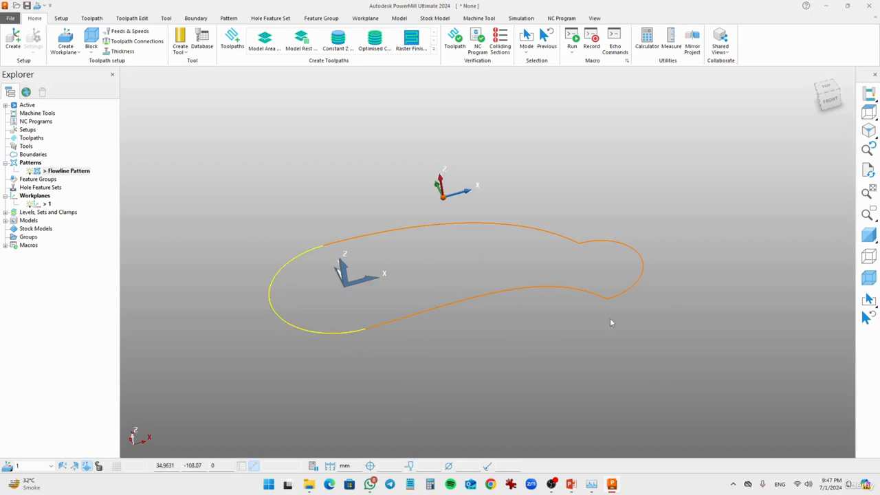
{"action": "left_click", "coordinate": [639, 284]}
Display the shaded model again and create a toolpath with the Flowline Finishing strategy.
{"action": "left_click", "coordinate": [868, 235]}
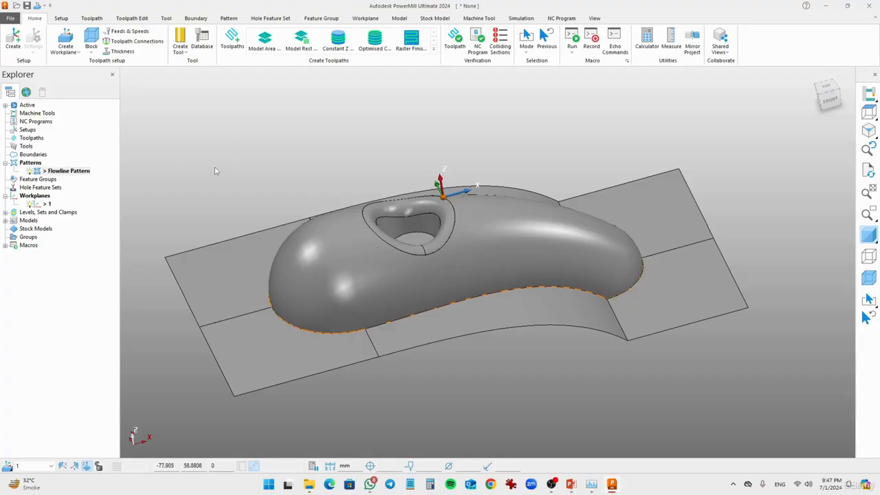
{"action": "left_click", "coordinate": [233, 40]}
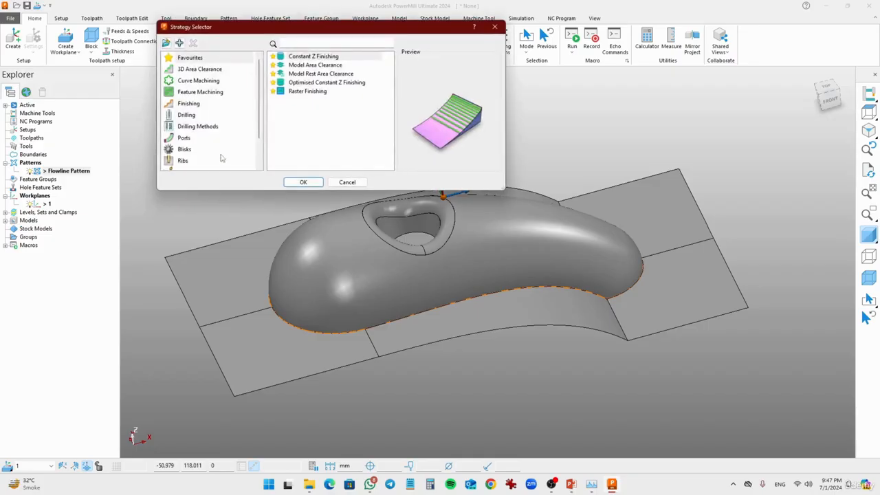
{"action": "left_click", "coordinate": [187, 104]}
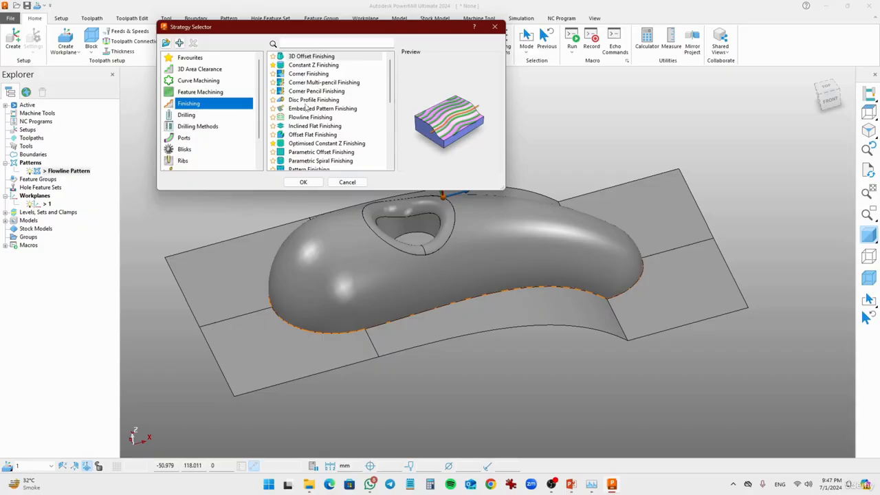
{"action": "left_click", "coordinate": [303, 119]}
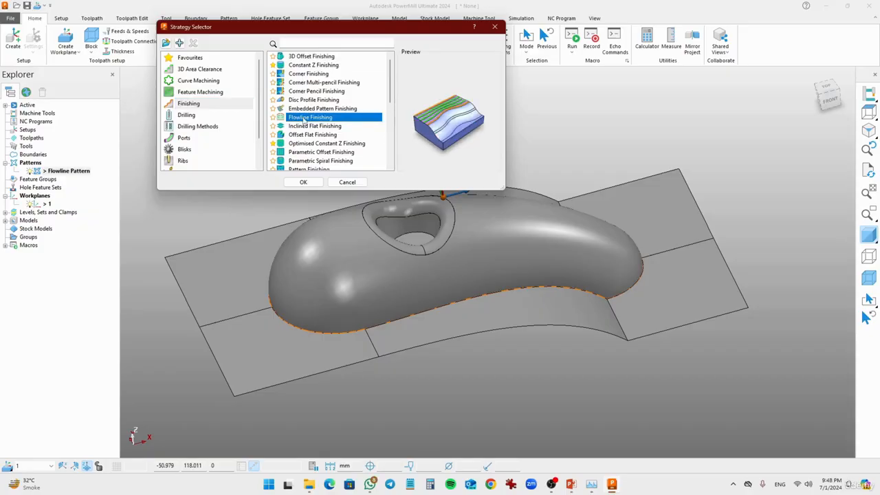
{"action": "left_click", "coordinate": [303, 182]}
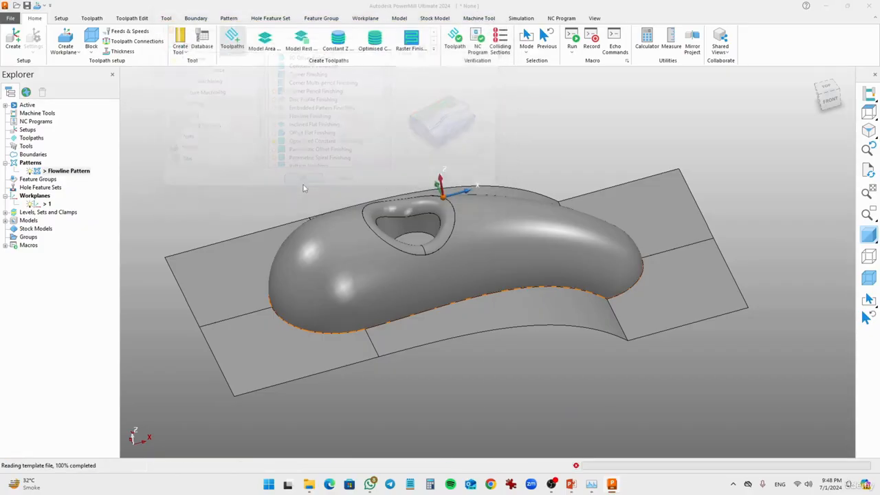
Name the new toolpath "Flowline finishing".
{"action": "left_click_drag", "start_coordinate": [559, 100], "coordinate": [416, 94]}
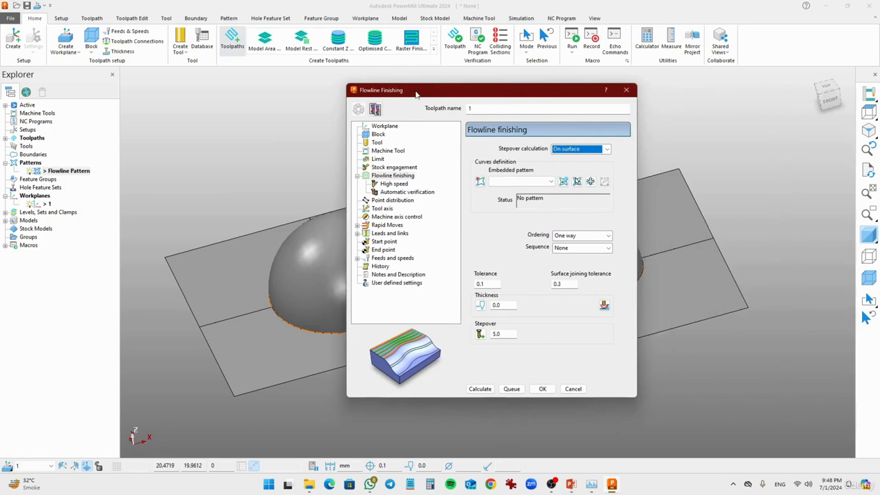
{"action": "left_click", "coordinate": [469, 107]}
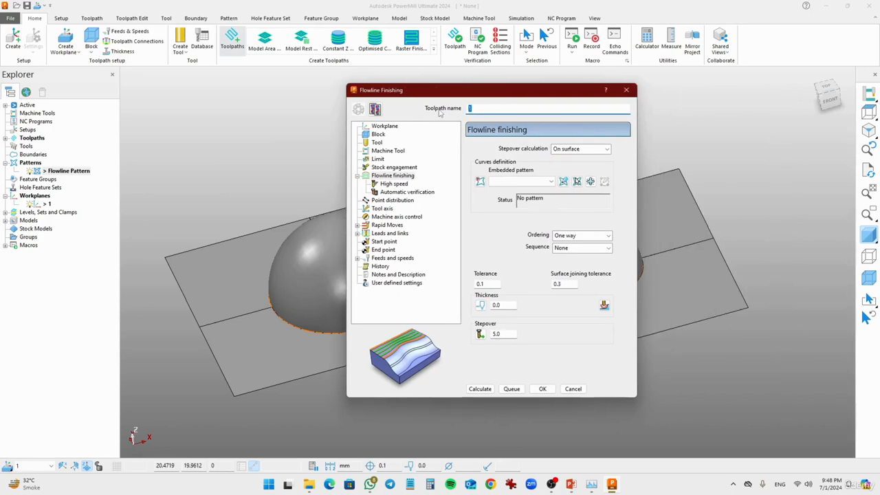
{"action": "type", "text": "Flowline finishing"}
Create a ball nosed tool named 3mmBN for the toolpath, with a 3 mm diameter and a length of 75 mm.
{"action": "left_click", "coordinate": [376, 142]}
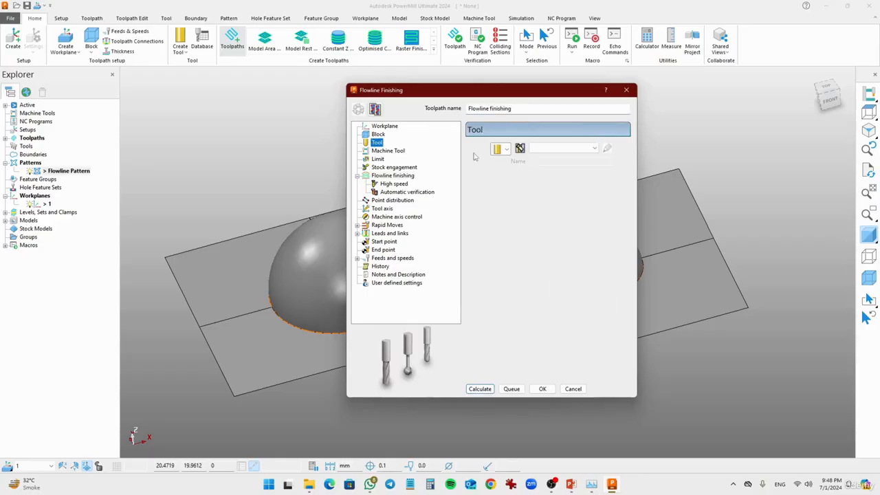
{"action": "left_click", "coordinate": [505, 149]}
{"action": "left_click", "coordinate": [498, 175]}
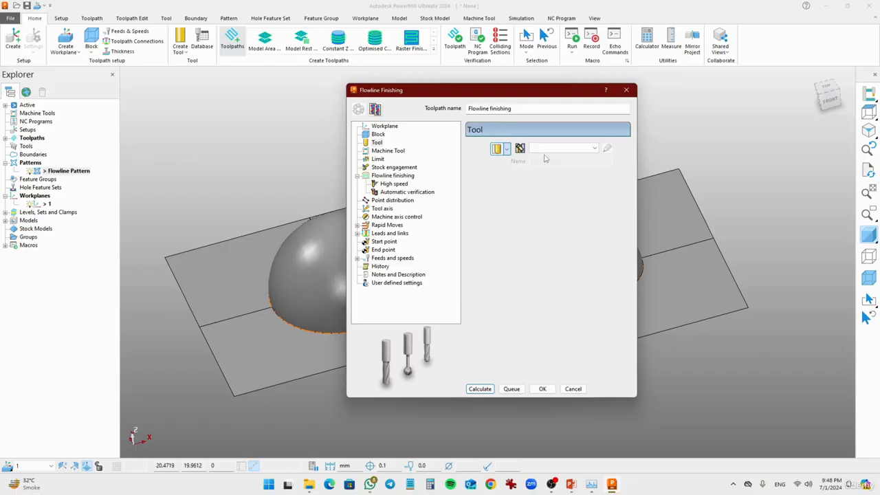
{"action": "left_click", "coordinate": [551, 267]}
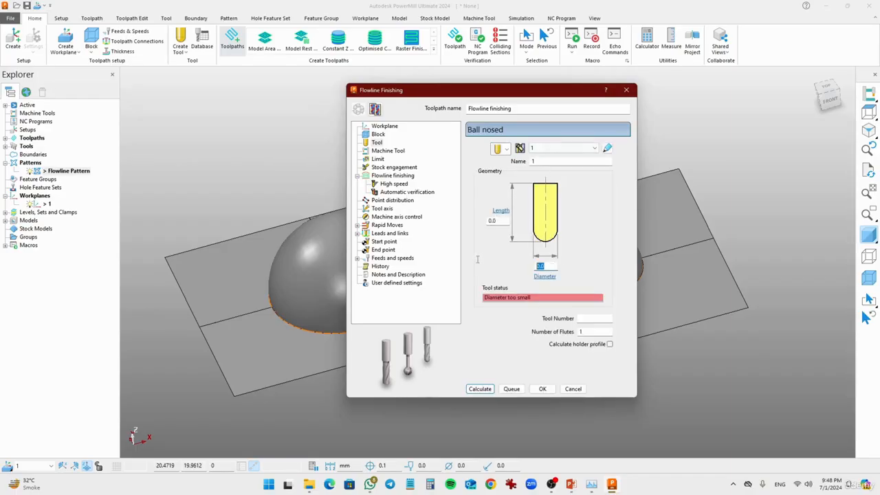
{"action": "type", "text": "3"}
{"action": "left_click", "coordinate": [545, 161]}
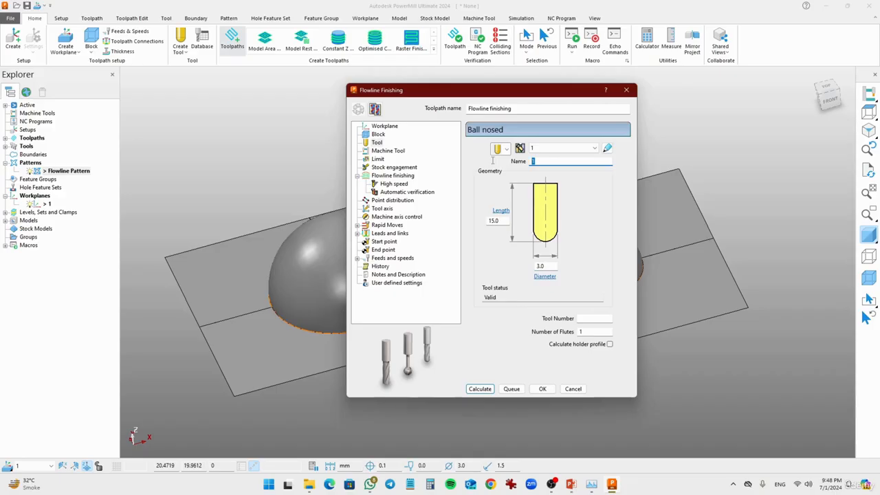
{"action": "type", "text": "3mmBN"}
{"action": "left_click", "coordinate": [504, 220]}
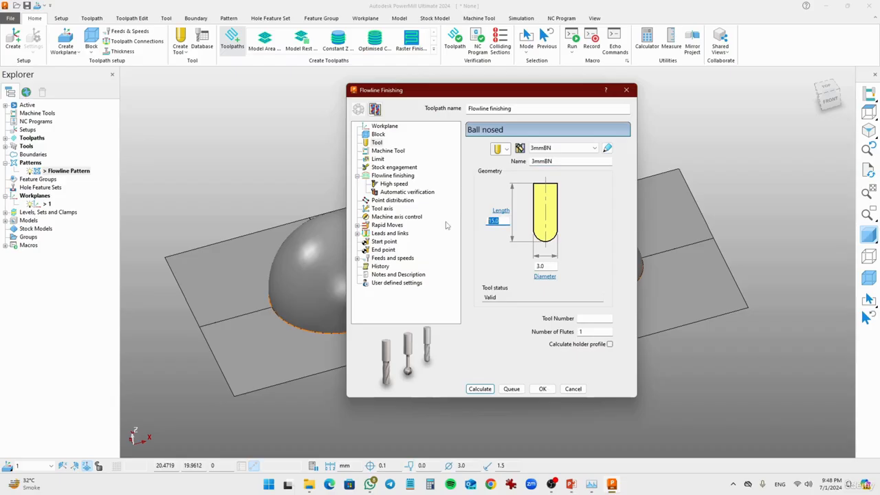
{"action": "type", "text": "75"}
Assign Flowline Pattern as the embedded pattern in the toolpath's flowline curves definition.
{"action": "left_click", "coordinate": [385, 176]}
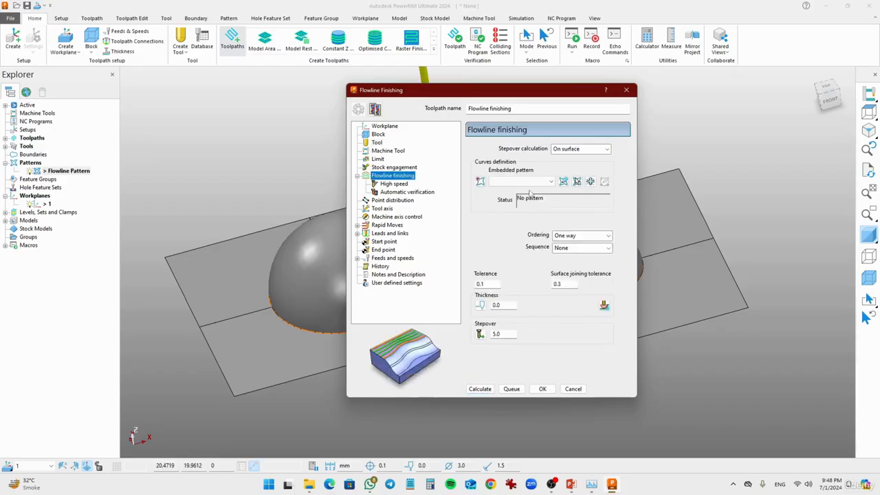
{"action": "left_click_drag", "start_coordinate": [545, 99], "coordinate": [541, 99]}
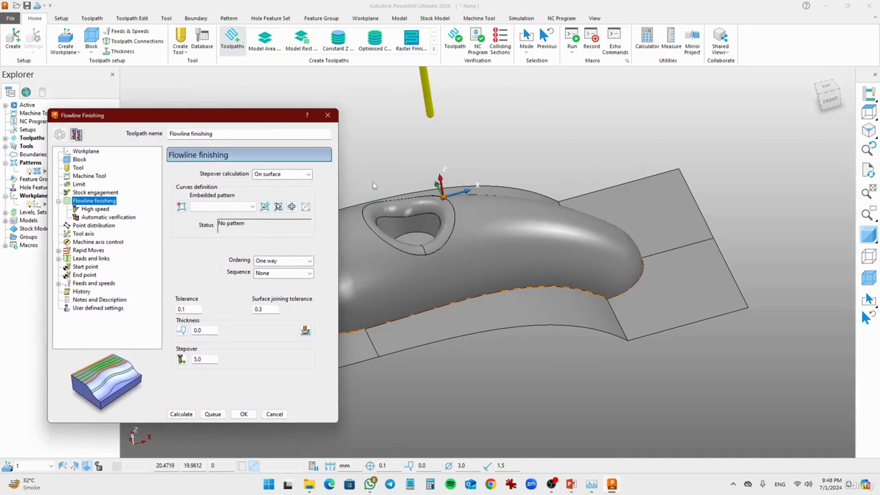
{"action": "middle_click_drag", "start_coordinate": [569, 315], "coordinate": [600, 323], "text": "shift"}
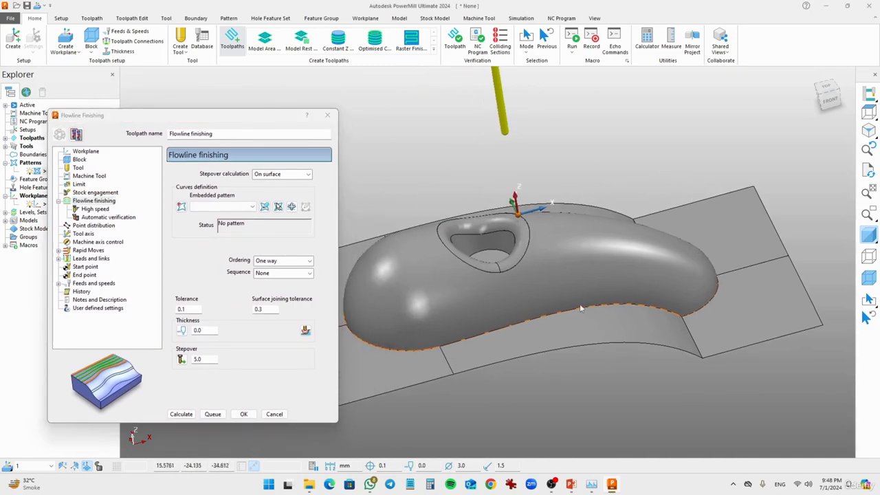
{"action": "left_click", "coordinate": [232, 207]}
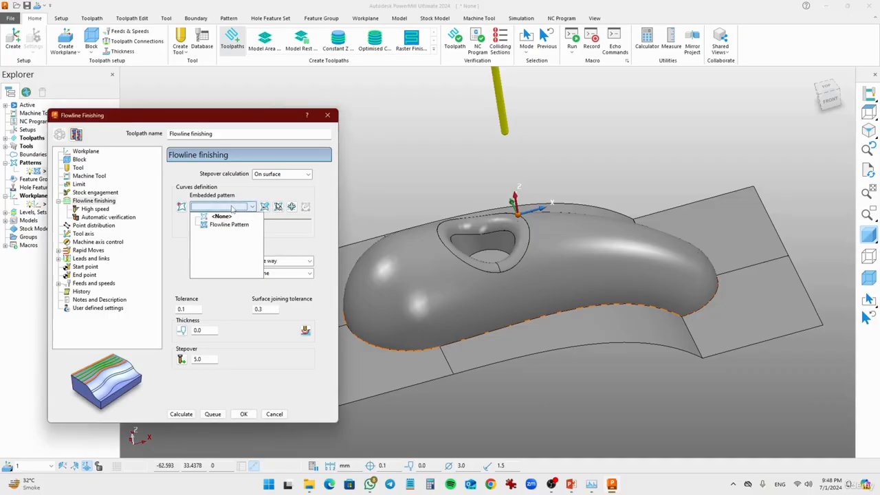
{"action": "left_click", "coordinate": [232, 226]}
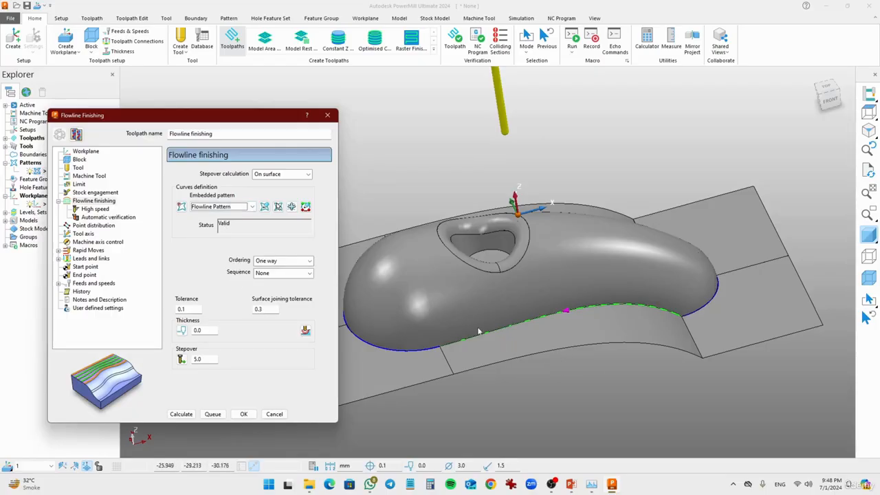
Examine the drive and limit curves in the pattern's flowline curve definition, with the shaded model hidden.
{"action": "middle_click_drag", "start_coordinate": [504, 313], "coordinate": [509, 338]}
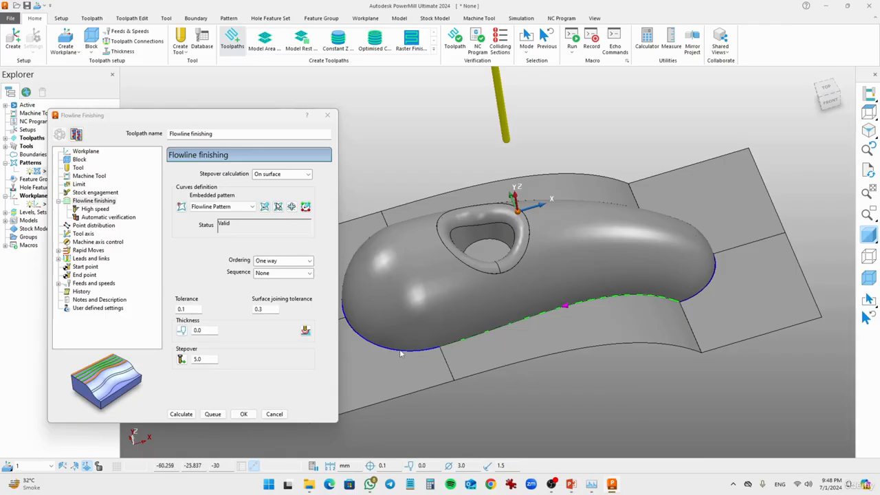
{"action": "mouse_move", "coordinate": [411, 354]}
{"action": "middle_mouse_down", "text": "shift"}
{"action": "mouse_move", "coordinate": [506, 363]}
{"action": "mouse_move", "coordinate": [596, 307]}
{"action": "mouse_move", "coordinate": [587, 365]}
{"action": "mouse_move", "coordinate": [574, 338]}
{"action": "middle_mouse_up", "text": "shift"}
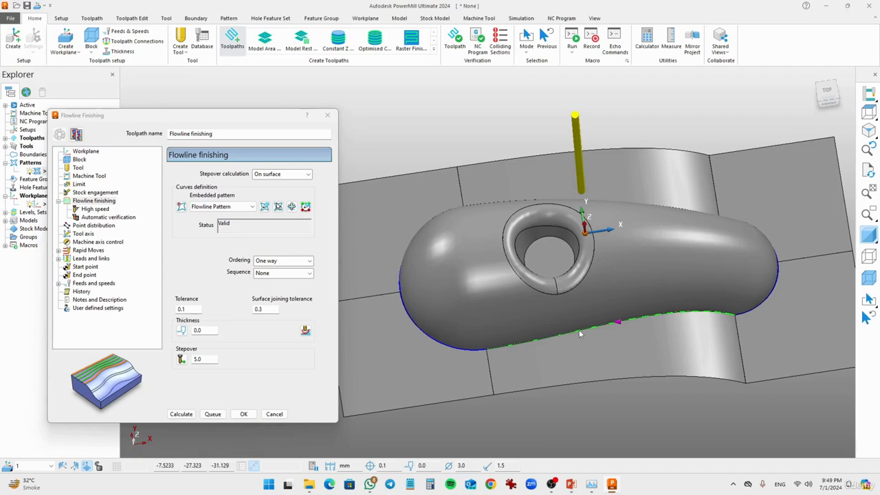
{"action": "left_click", "coordinate": [305, 207]}
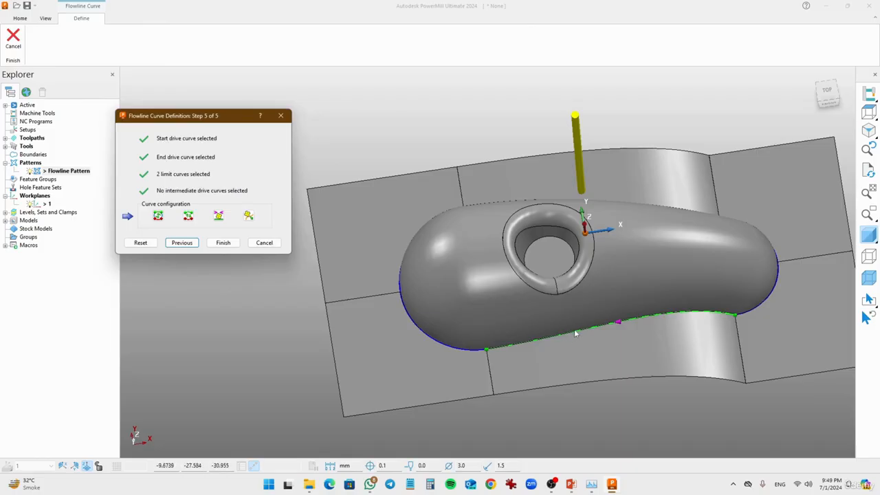
{"action": "middle_click_drag", "start_coordinate": [576, 332], "coordinate": [544, 176]}
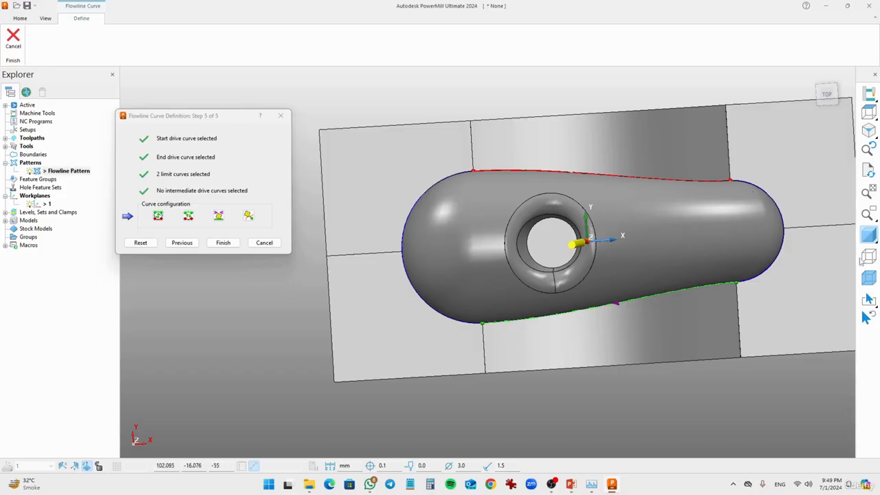
{"action": "left_click", "coordinate": [868, 235]}
{"action": "mouse_move", "coordinate": [532, 367]}
{"action": "middle_mouse_down"}
{"action": "mouse_move", "coordinate": [522, 319]}
{"action": "mouse_move", "coordinate": [552, 231]}
{"action": "mouse_move", "coordinate": [584, 240]}
{"action": "middle_mouse_up"}
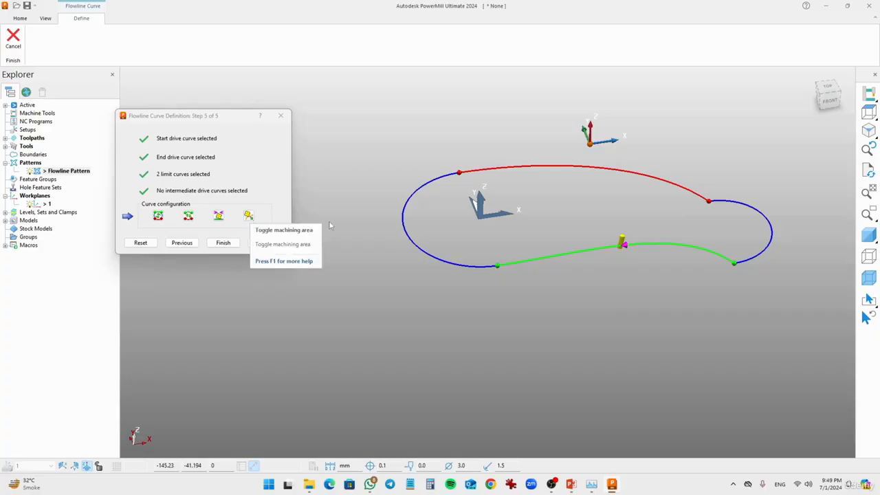
Try out toggling the machining area and swapping the start and end drive curves and the drive and limit curves, and cancel the definition.
{"action": "left_click", "coordinate": [253, 218]}
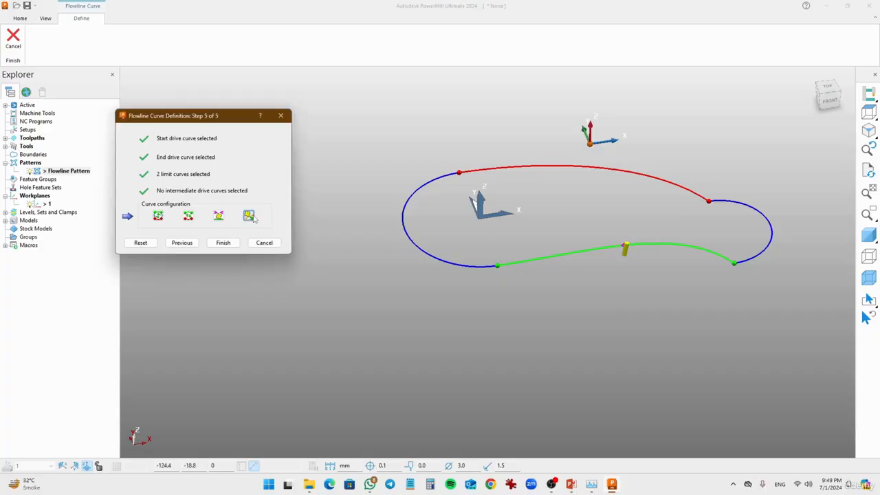
{"action": "left_click", "coordinate": [249, 216]}
{"action": "left_click", "coordinate": [218, 216]}
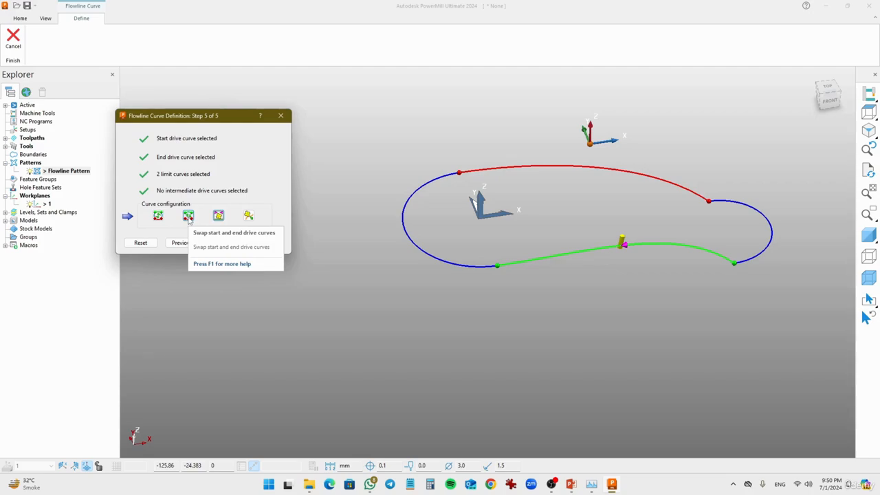
{"action": "left_click", "coordinate": [188, 218]}
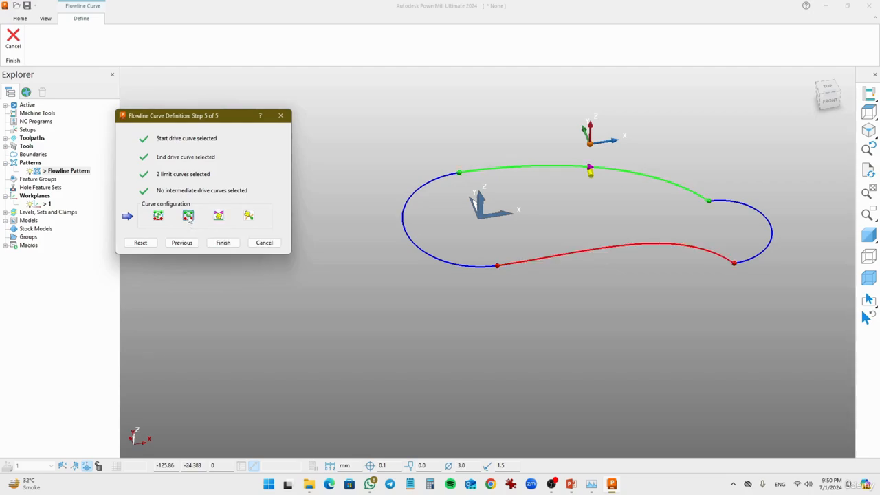
{"action": "left_click", "coordinate": [189, 217]}
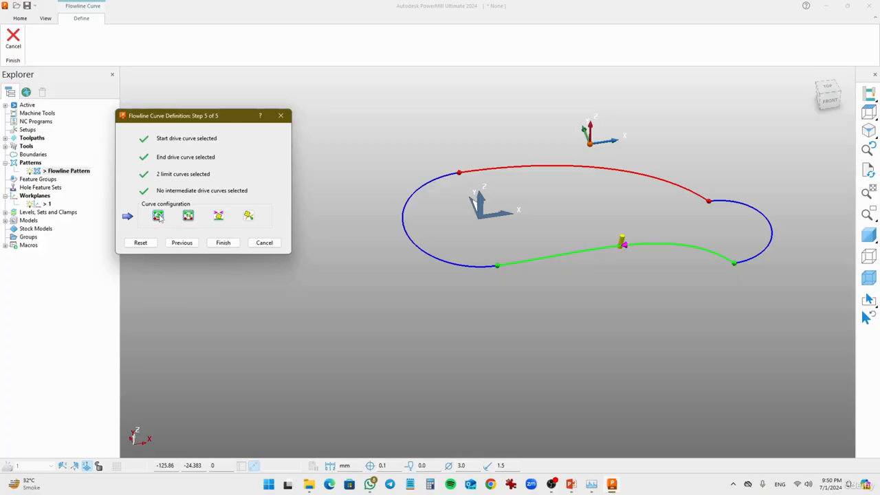
{"action": "left_click", "coordinate": [158, 215]}
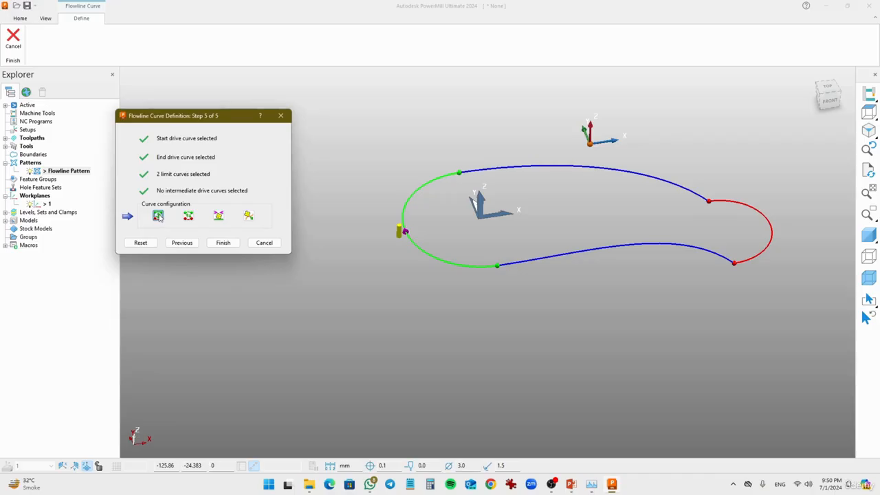
{"action": "left_click", "coordinate": [158, 216]}
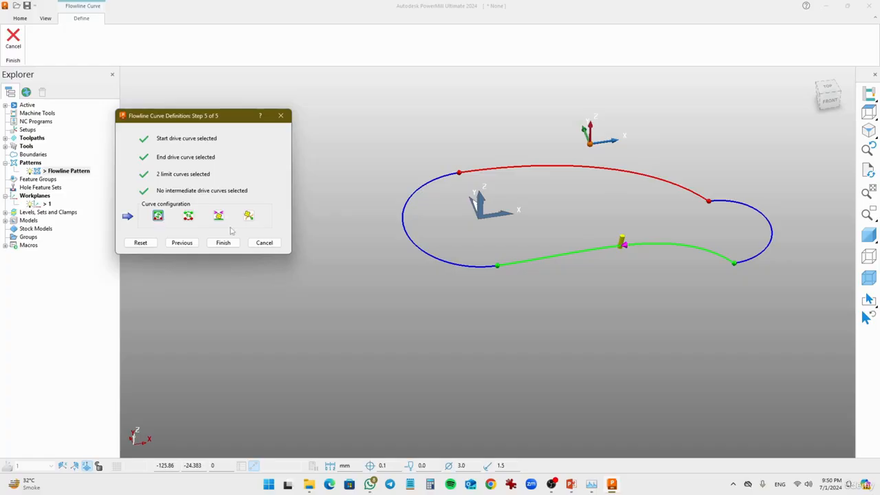
{"action": "left_click", "coordinate": [265, 242]}
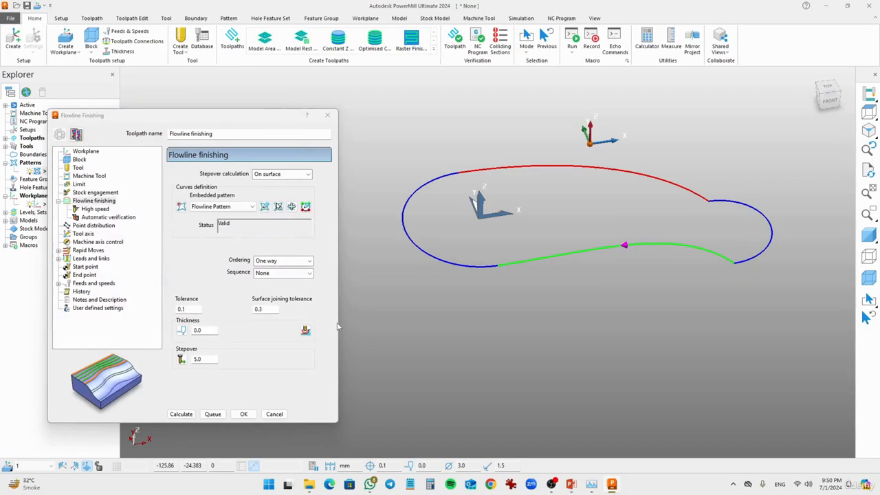
Set the flowline ordering to Two way with the sequence set to None.
{"action": "left_click", "coordinate": [278, 261]}
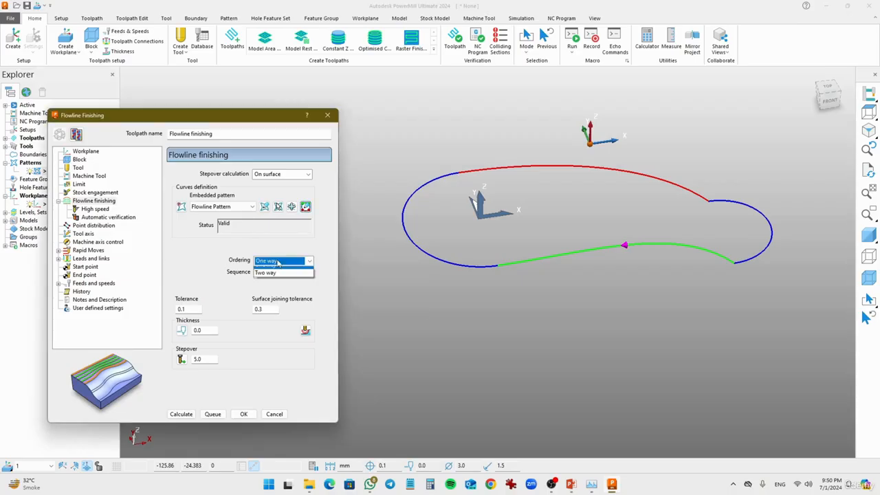
{"action": "left_click", "coordinate": [278, 279]}
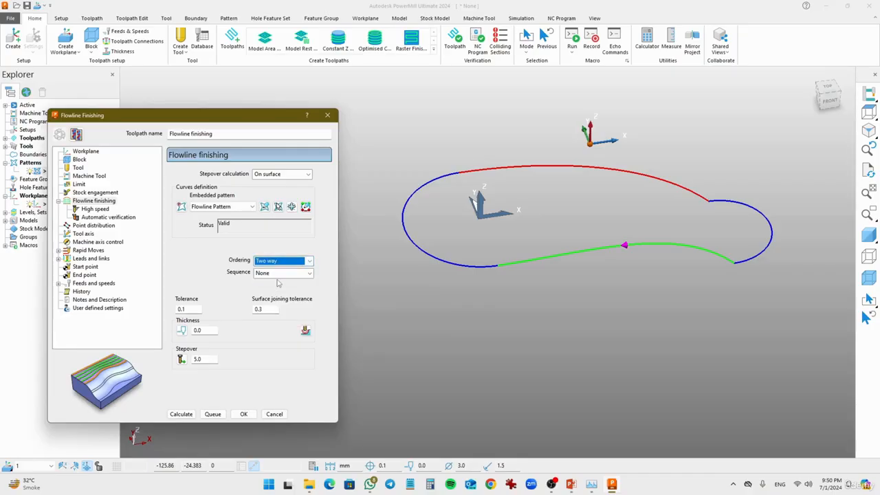
{"action": "left_click", "coordinate": [270, 275]}
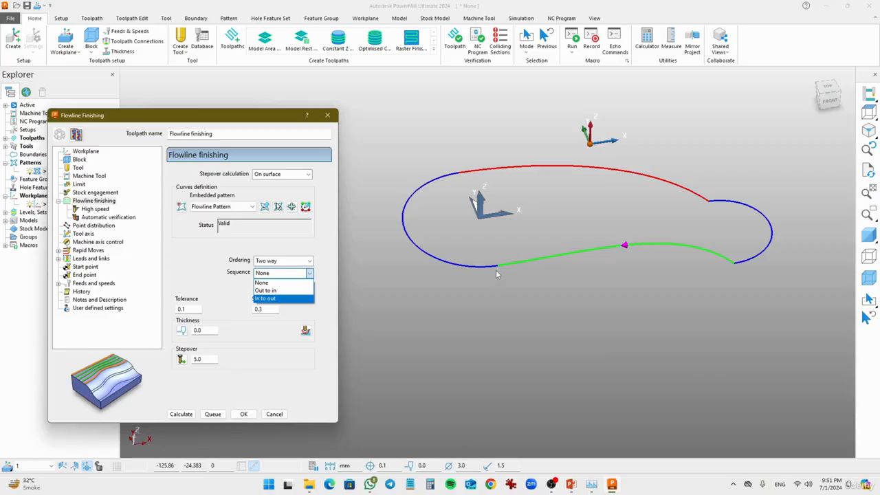
{"action": "left_click", "coordinate": [277, 283]}
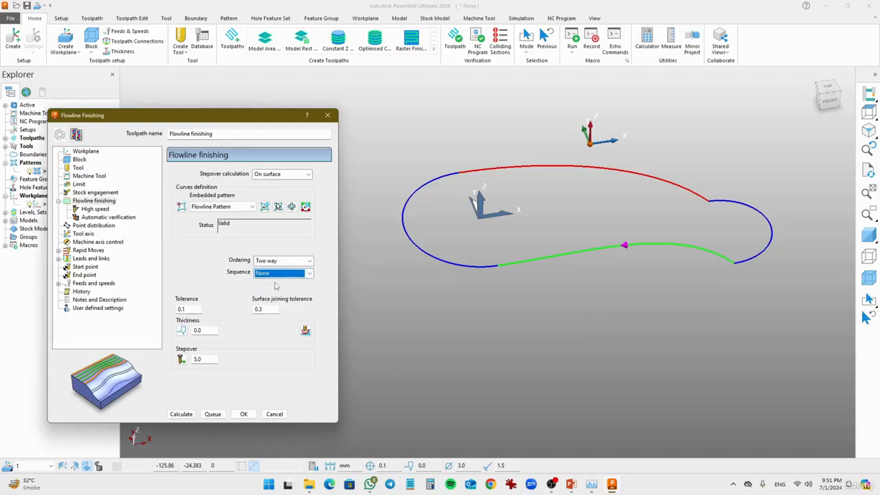
Set the tolerance and the surface joining tolerance to 0.01, and the stepover to 2.
{"action": "double_click", "coordinate": [189, 310]}
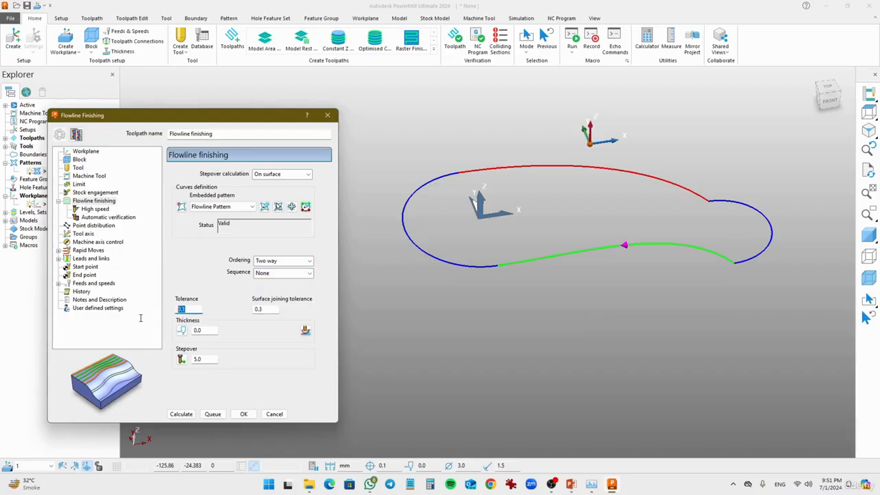
{"action": "type", "text": "0."}
{"action": "key", "text": "Tab"}
{"action": "type", "text": "0"}
{"action": "left_click_drag", "start_coordinate": [208, 362], "coordinate": [179, 368]}
{"action": "mouse_move", "coordinate": [537, 215]}
{"action": "middle_mouse_down"}
{"action": "mouse_move", "coordinate": [534, 261]}
{"action": "mouse_move", "coordinate": [542, 217]}
{"action": "middle_mouse_up"}
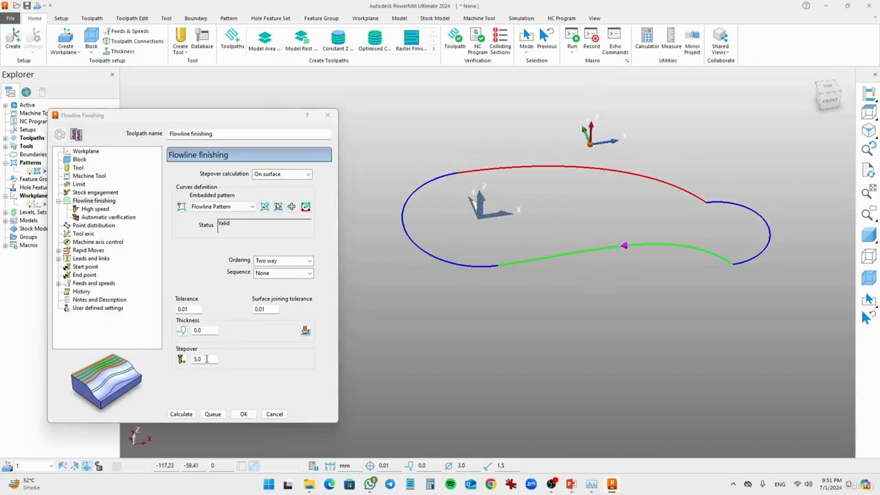
{"action": "left_click_drag", "start_coordinate": [206, 360], "coordinate": [165, 365]}
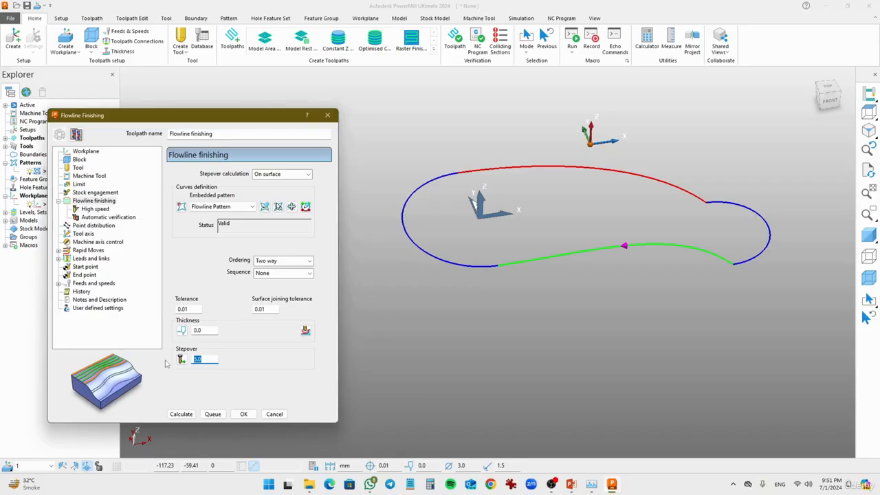
{"action": "type", "text": "2"}
Set the workplane of the rapid moves' safe area to workplane 1.
{"action": "left_click", "coordinate": [89, 250]}
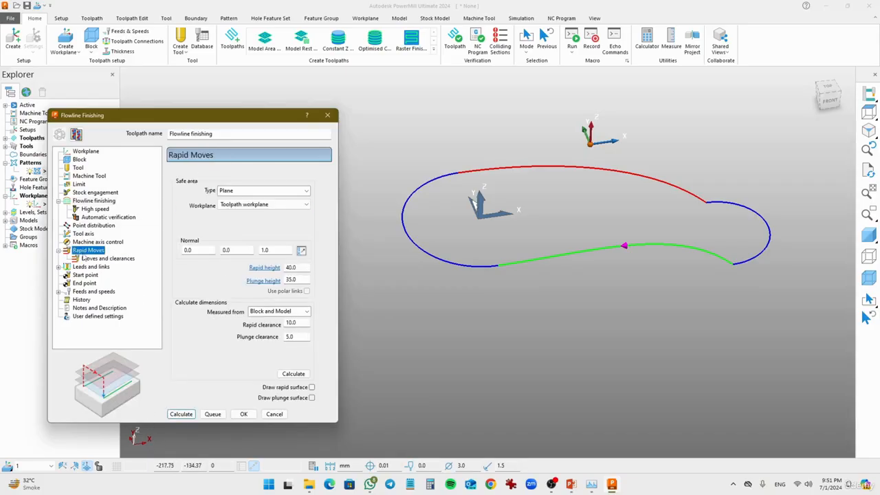
{"action": "left_click", "coordinate": [251, 210]}
{"action": "left_click", "coordinate": [241, 220]}
{"action": "left_click", "coordinate": [242, 206]}
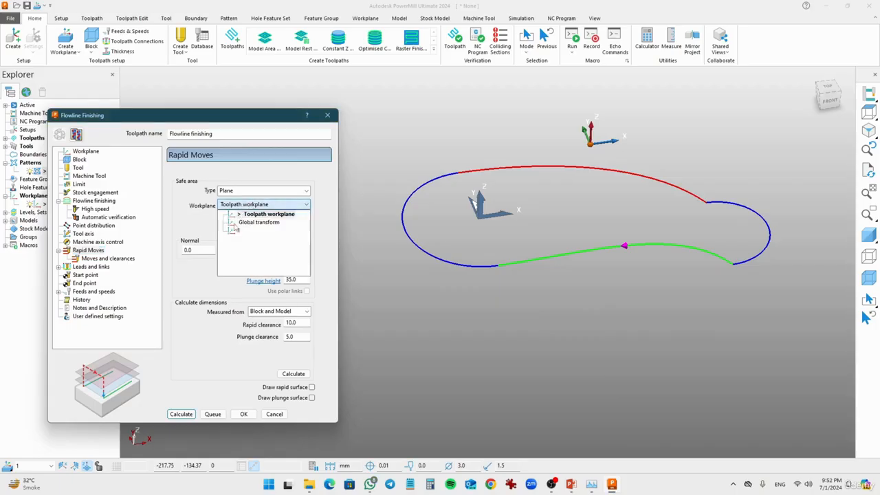
{"action": "left_click", "coordinate": [236, 220]}
Display the shaded model again and view the whole part from the front with the tool above it.
{"action": "left_click", "coordinate": [873, 232]}
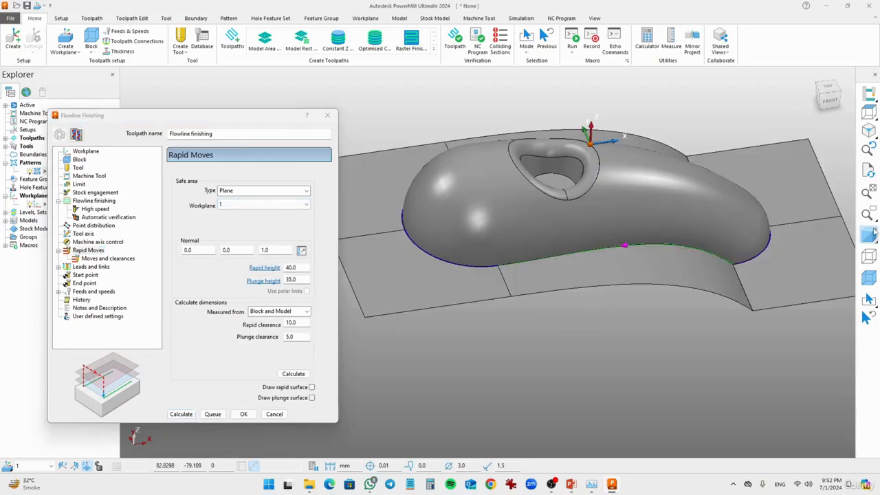
{"action": "scroll", "coordinate": [582, 226], "scroll_direction": "down", "scroll_amount": 4}
{"action": "mouse_move", "coordinate": [488, 262]}
{"action": "middle_mouse_down"}
{"action": "mouse_move", "coordinate": [562, 265]}
{"action": "mouse_move", "coordinate": [553, 185]}
{"action": "middle_mouse_up"}
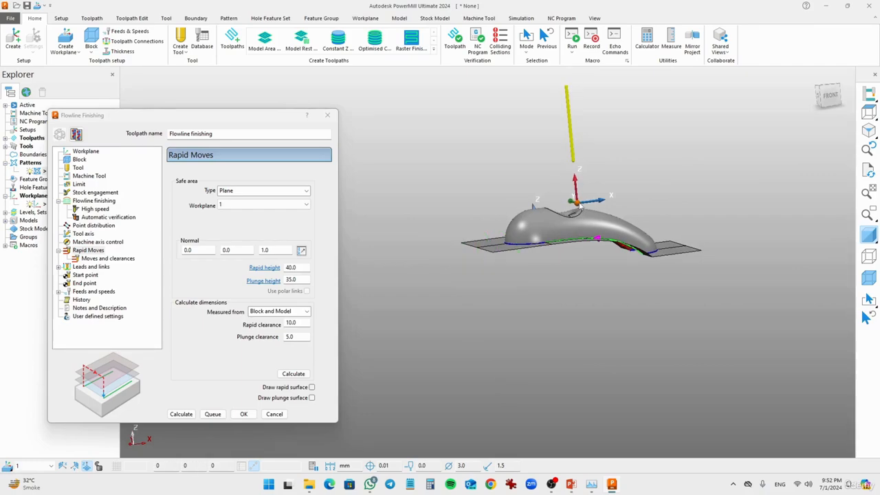
Calculate the rapid and plunge heights measured from Block and Model, and review the toolpath's link choices.
{"action": "left_click", "coordinate": [296, 375]}
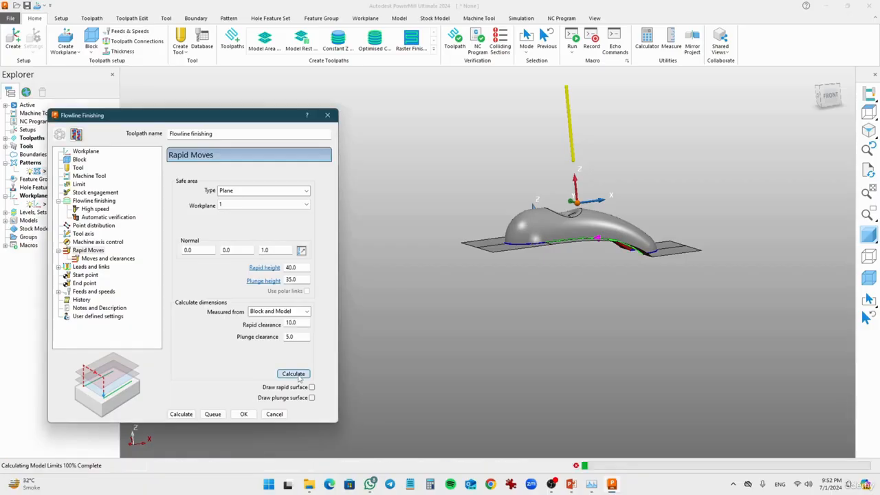
{"action": "scroll", "coordinate": [576, 238], "scroll_direction": "up", "scroll_amount": 5}
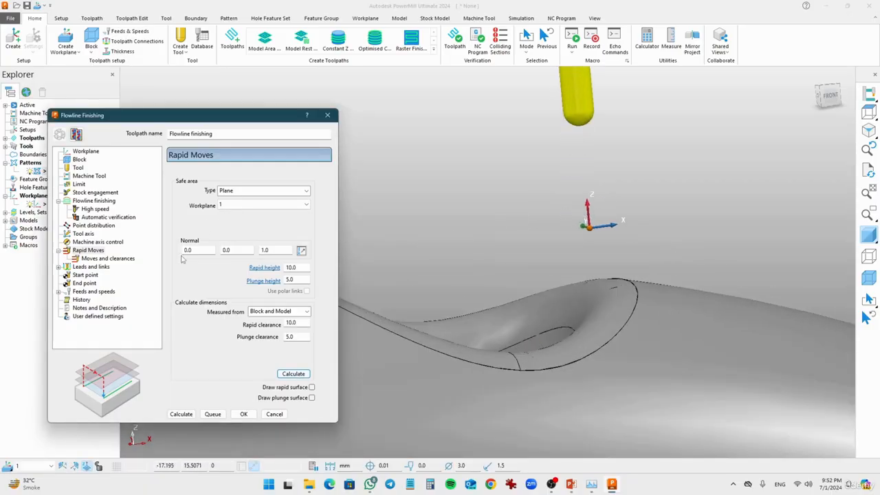
{"action": "left_click", "coordinate": [92, 266]}
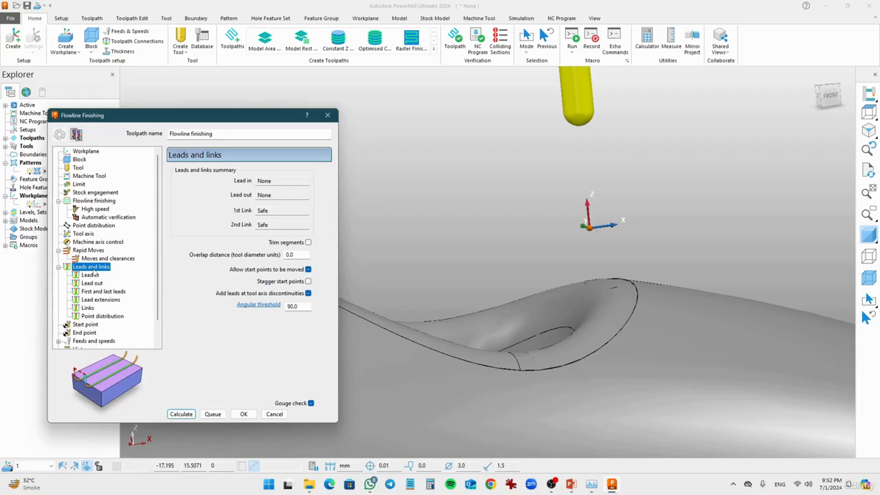
{"action": "left_click", "coordinate": [87, 308]}
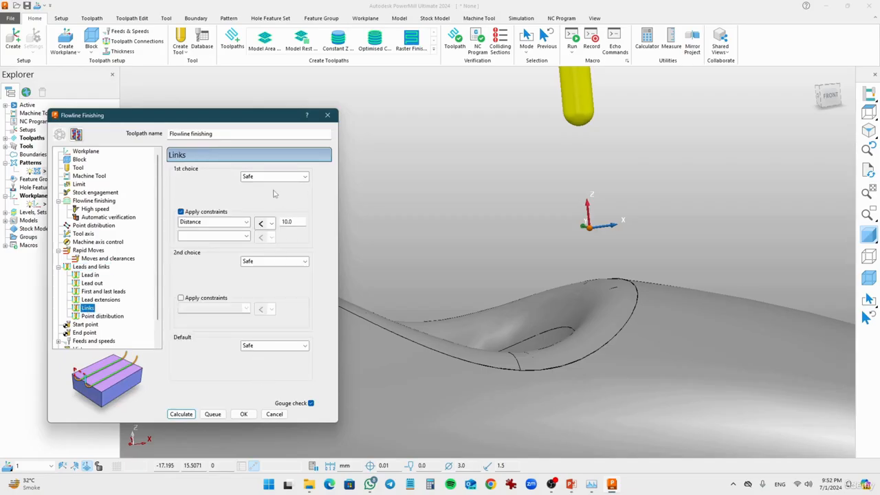
Set the toolpath's spindle speed to 20000 rpm and its coolant to Flood.
{"action": "left_click", "coordinate": [84, 341]}
{"action": "left_click", "coordinate": [94, 333]}
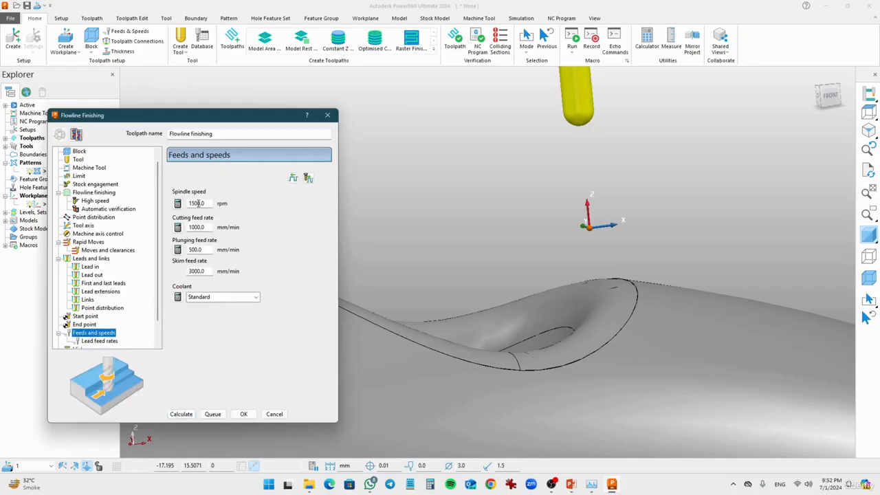
{"action": "double_click", "coordinate": [206, 204]}
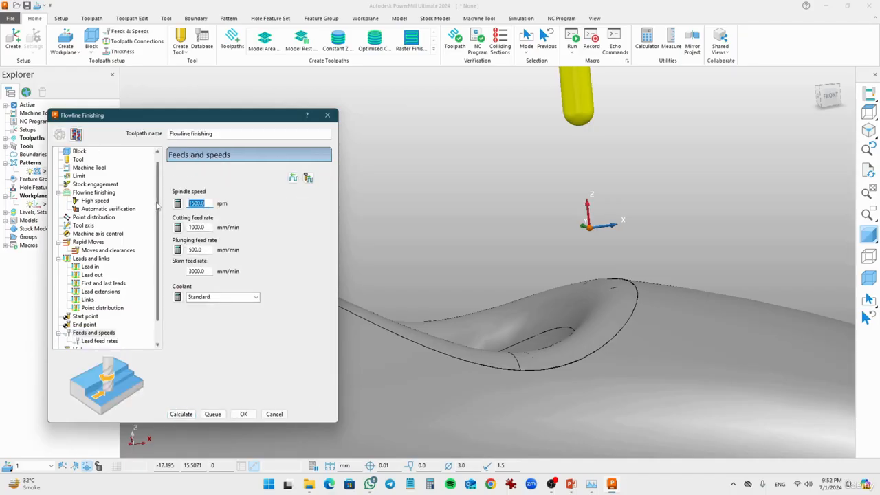
{"action": "type", "text": "20"}
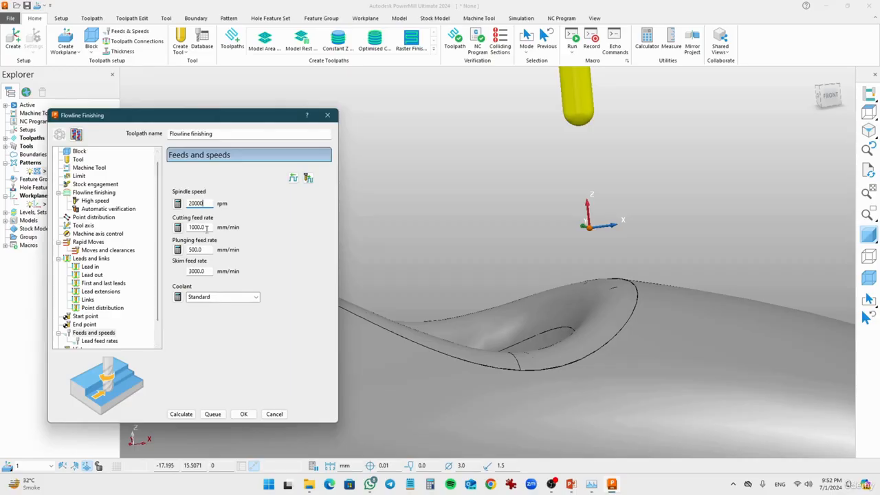
{"action": "left_click", "coordinate": [204, 300]}
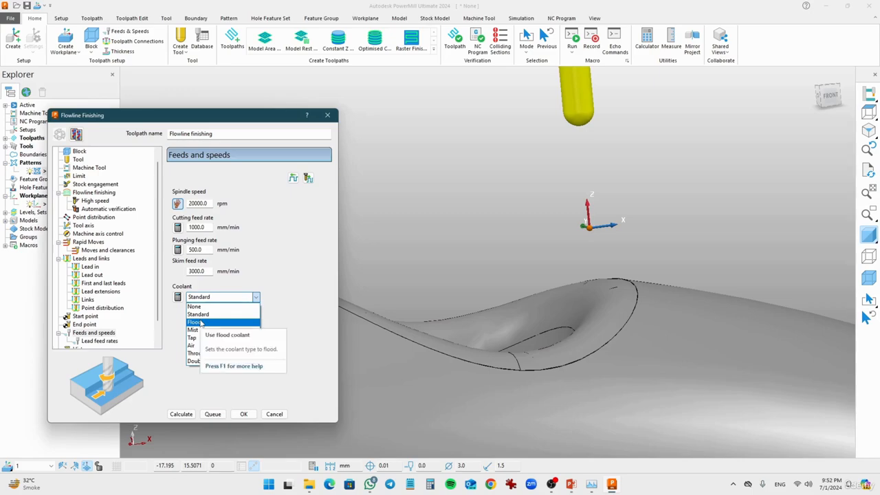
{"action": "left_click", "coordinate": [200, 322]}
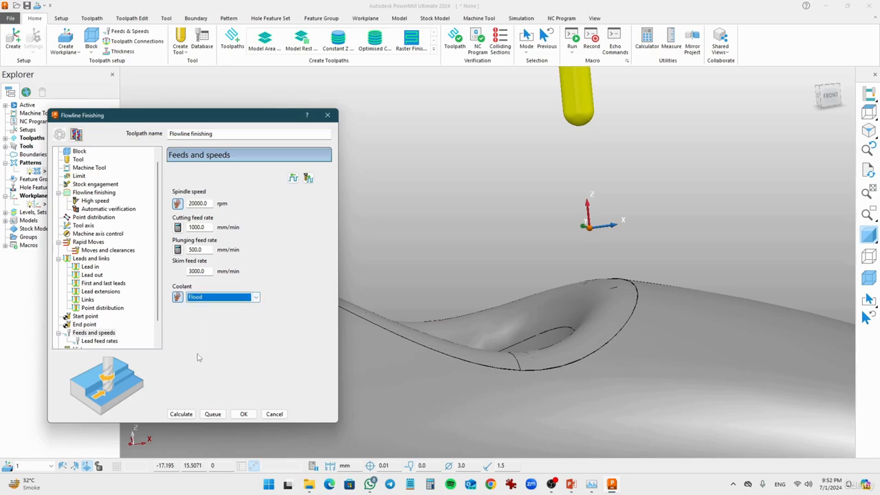
Calculate the Flowline finishing toolpath with the whole part in view.
{"action": "left_click", "coordinate": [182, 414]}
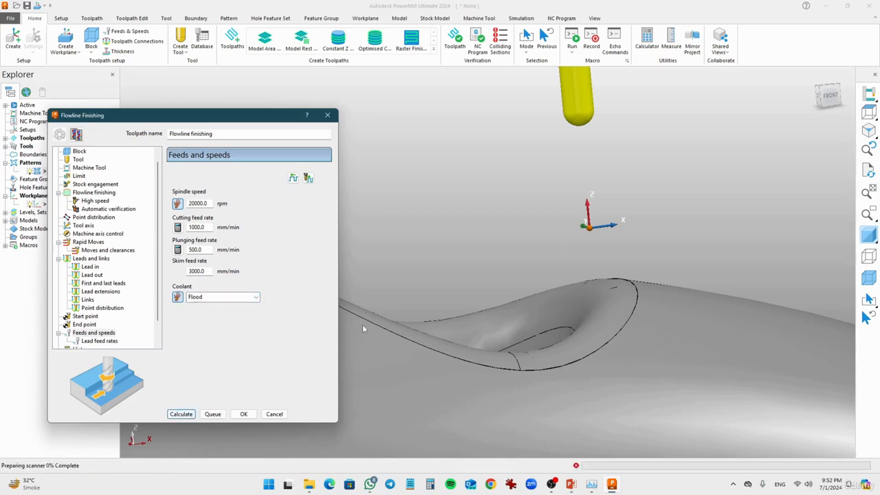
{"action": "scroll", "coordinate": [471, 324], "scroll_direction": "down", "scroll_amount": 5}
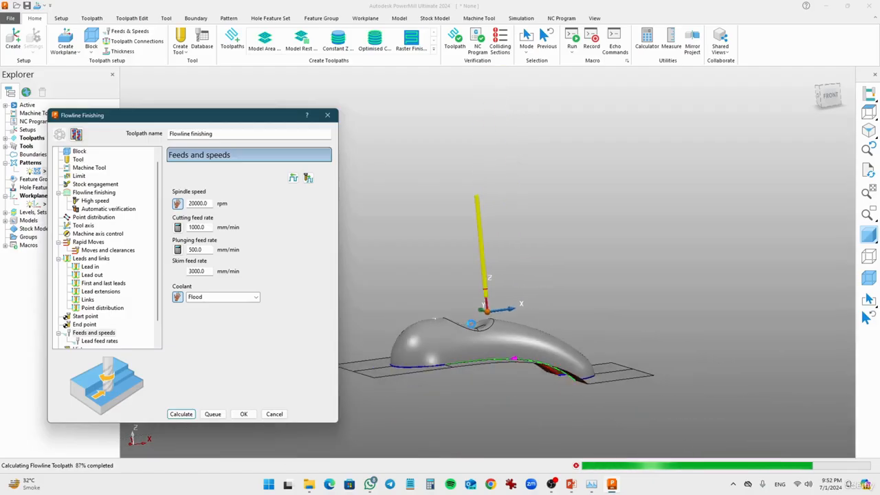
{"action": "middle_click_drag", "start_coordinate": [468, 327], "coordinate": [475, 379]}
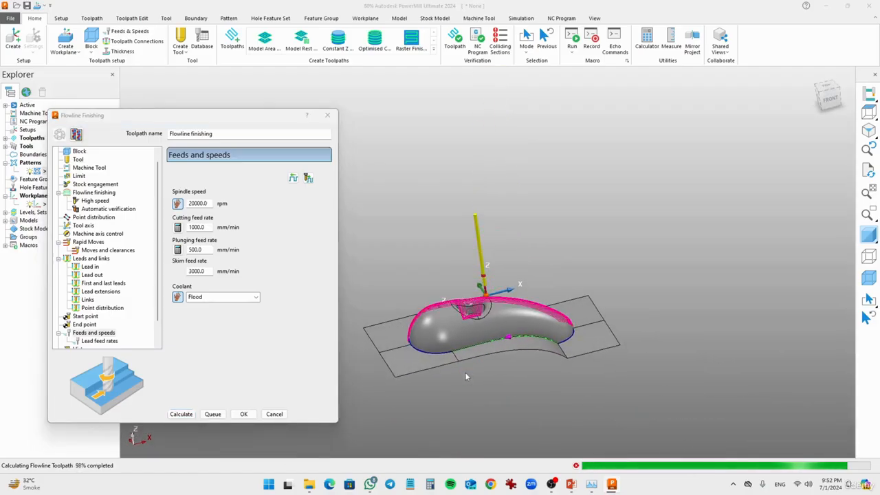
{"action": "left_click", "coordinate": [526, 389]}
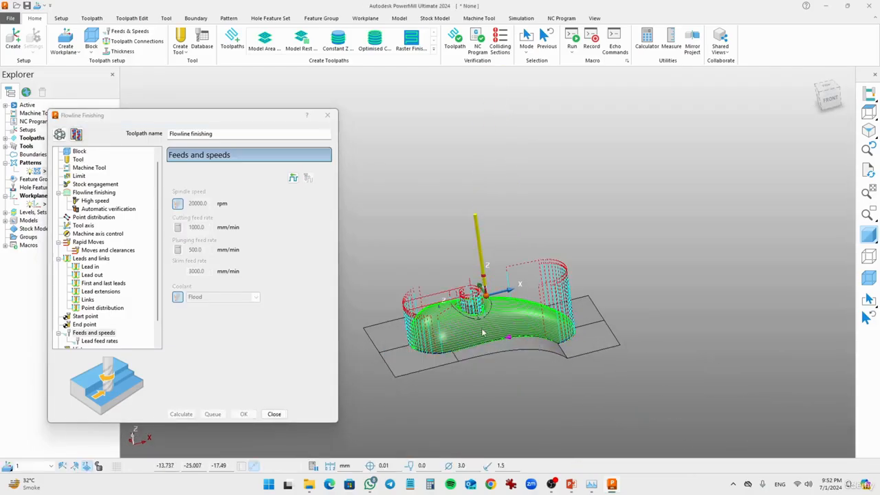
Examine the calculated passes and links over the curved surface and hole alongside the flowline settings, and close the toolpath dialog.
{"action": "middle_click_drag", "start_coordinate": [513, 370], "coordinate": [553, 343]}
{"action": "scroll", "coordinate": [472, 335], "scroll_direction": "up", "scroll_amount": 5}
{"action": "scroll", "coordinate": [471, 335], "scroll_direction": "down", "scroll_amount": 5}
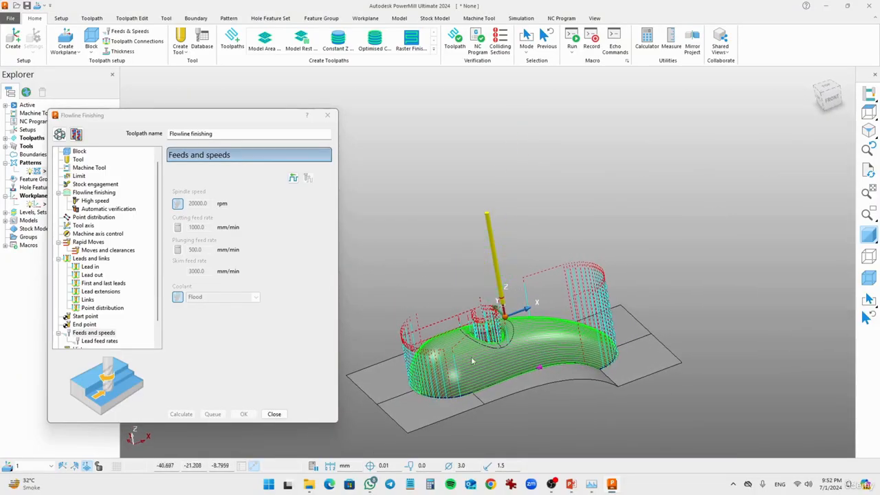
{"action": "scroll", "coordinate": [543, 361], "scroll_direction": "up", "scroll_amount": 6}
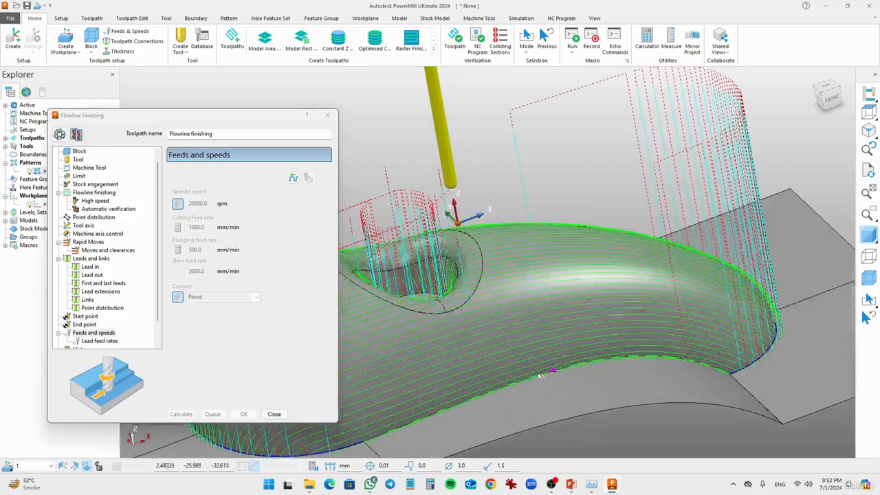
{"action": "scroll", "coordinate": [524, 380], "scroll_direction": "down", "scroll_amount": 5}
{"action": "mouse_move", "coordinate": [524, 380]}
{"action": "middle_mouse_down"}
{"action": "mouse_move", "coordinate": [497, 366]}
{"action": "mouse_move", "coordinate": [529, 413]}
{"action": "mouse_move", "coordinate": [531, 388]}
{"action": "middle_mouse_up"}
{"action": "scroll", "coordinate": [532, 324], "scroll_direction": "up", "scroll_amount": 5}
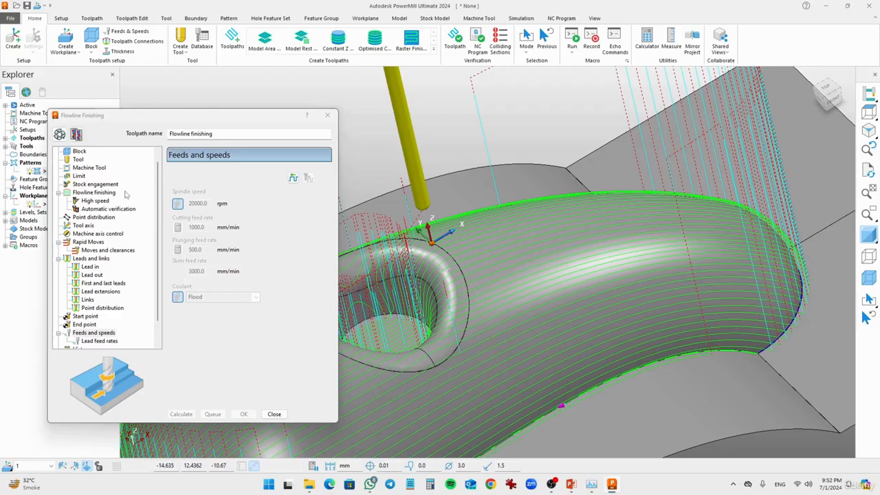
{"action": "left_click", "coordinate": [88, 193]}
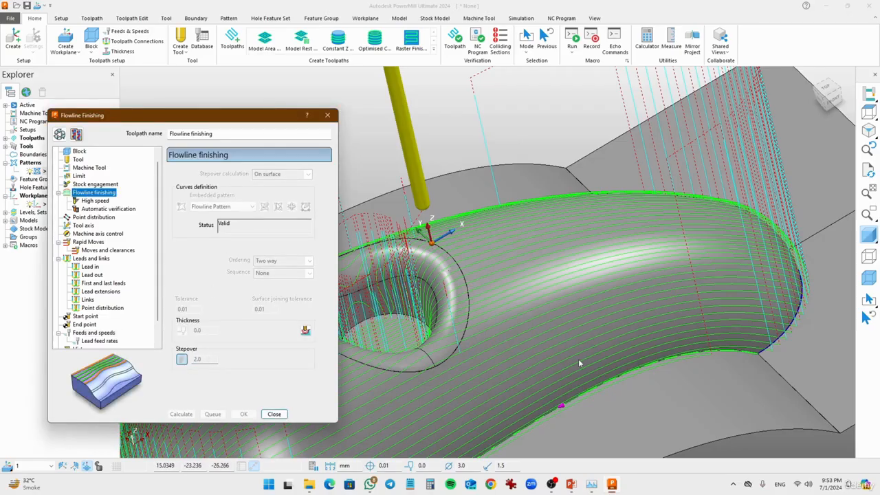
{"action": "scroll", "coordinate": [577, 358], "scroll_direction": "down", "scroll_amount": 2}
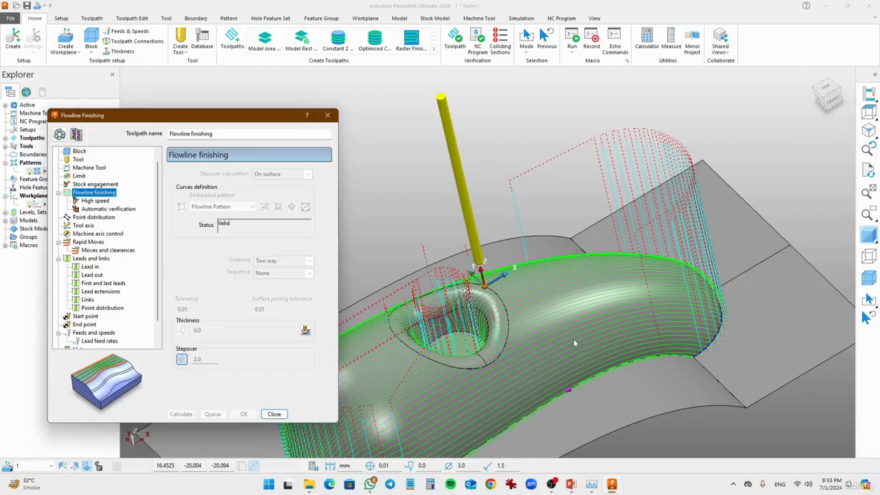
{"action": "scroll", "coordinate": [497, 349], "scroll_direction": "down", "scroll_amount": 3}
{"action": "mouse_move", "coordinate": [495, 348]}
{"action": "middle_mouse_down"}
{"action": "mouse_move", "coordinate": [467, 351]}
{"action": "mouse_move", "coordinate": [498, 350]}
{"action": "middle_mouse_up"}
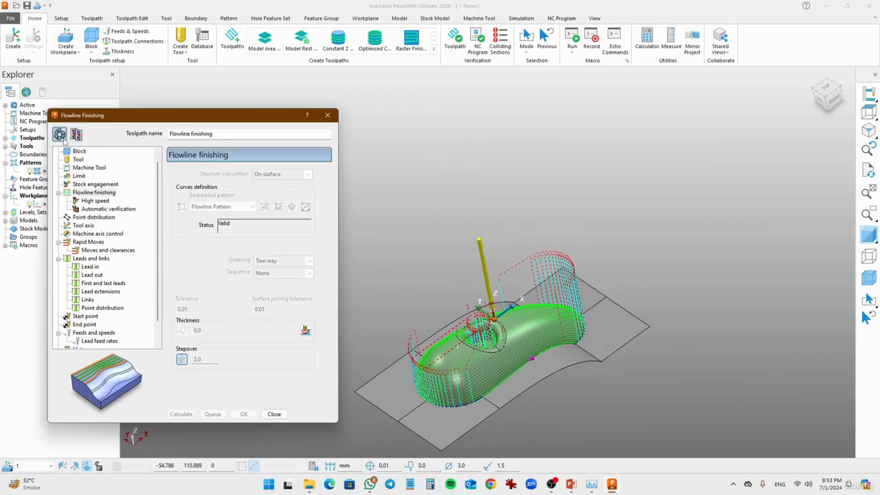
{"action": "left_click", "coordinate": [60, 136]}
{"action": "left_click", "coordinate": [244, 415]}
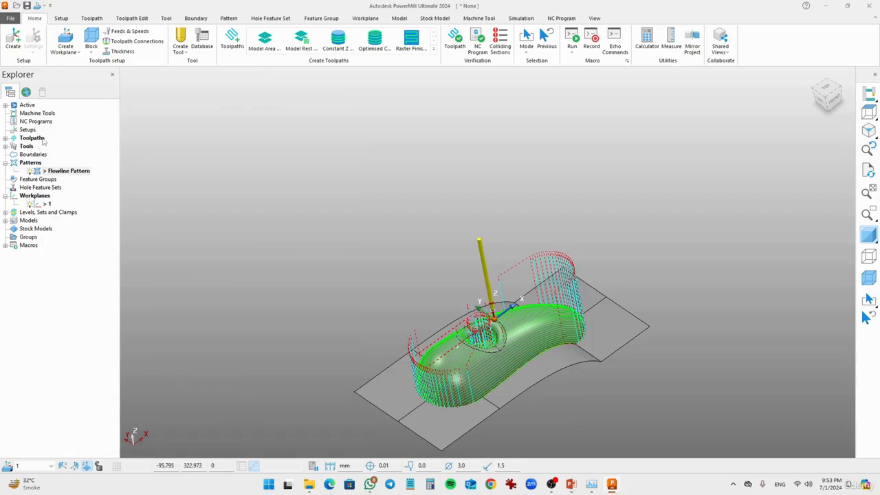
Simulate the Flowline finishing toolpath from its start at 15.0 x feed rate and watch the tool motion up close.
{"action": "left_click", "coordinate": [5, 139]}
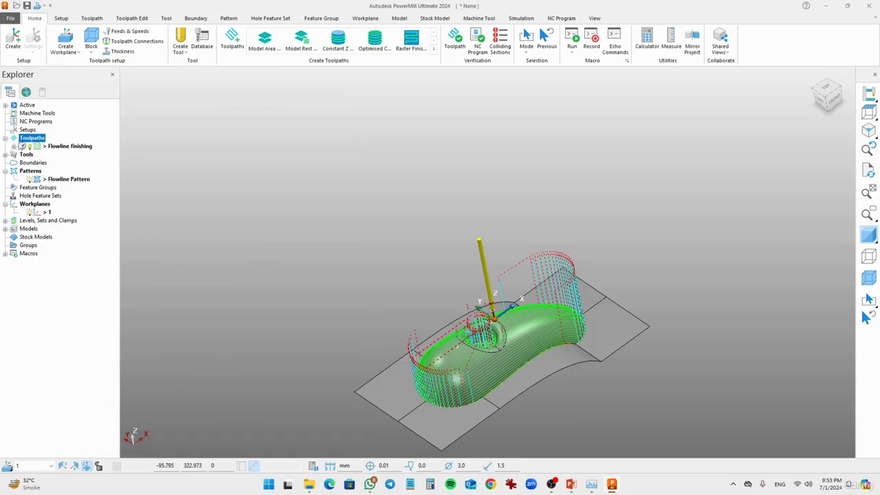
{"action": "right_click", "coordinate": [54, 146]}
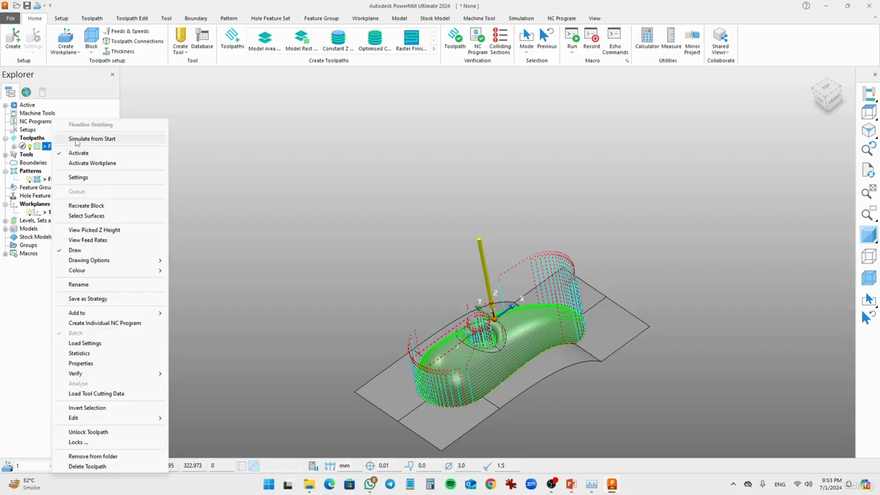
{"action": "left_click", "coordinate": [76, 140]}
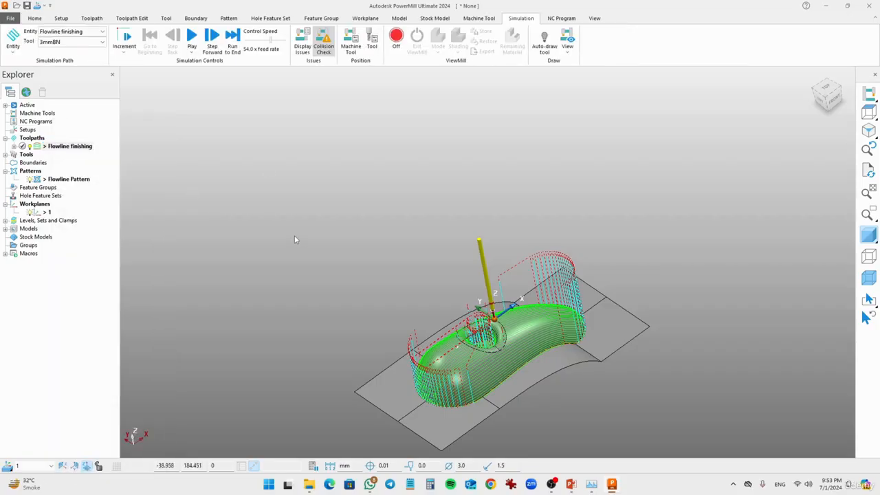
{"action": "left_click", "coordinate": [191, 38]}
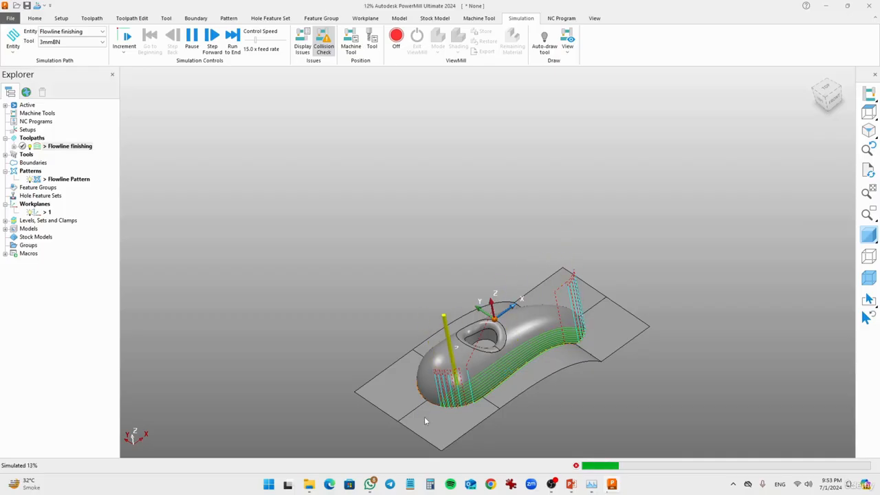
{"action": "scroll", "coordinate": [524, 363], "scroll_direction": "up", "scroll_amount": 3}
{"action": "scroll", "coordinate": [525, 363], "scroll_direction": "up", "scroll_amount": 2}
{"action": "middle_click_drag", "start_coordinate": [512, 366], "coordinate": [493, 268], "text": "shift"}
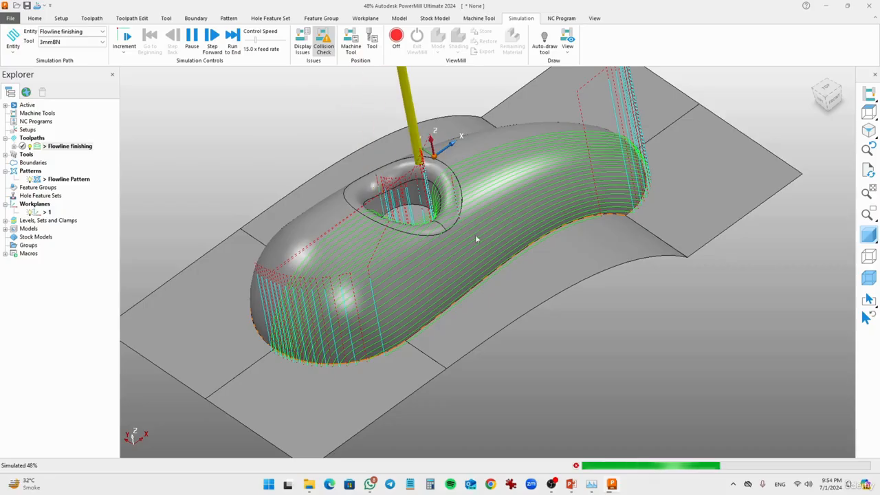
{"action": "scroll", "coordinate": [493, 198], "scroll_direction": "down", "scroll_amount": 3}
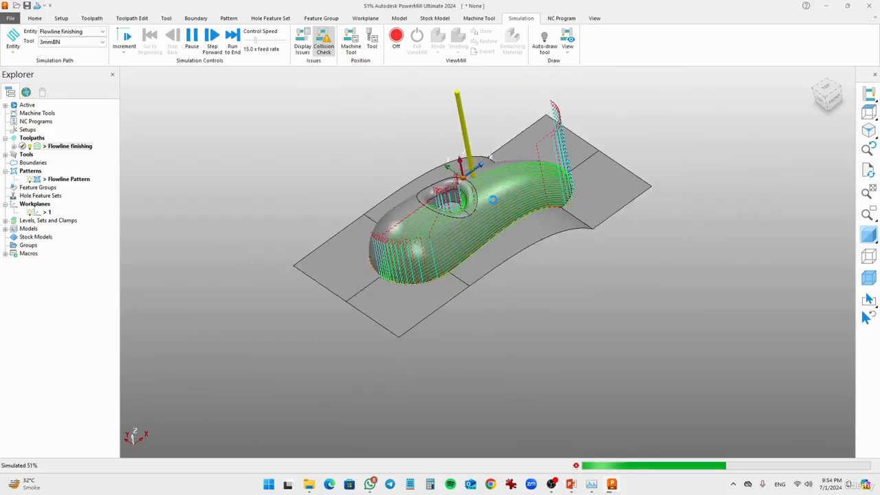
{"action": "middle_click_drag", "start_coordinate": [506, 211], "coordinate": [510, 233]}
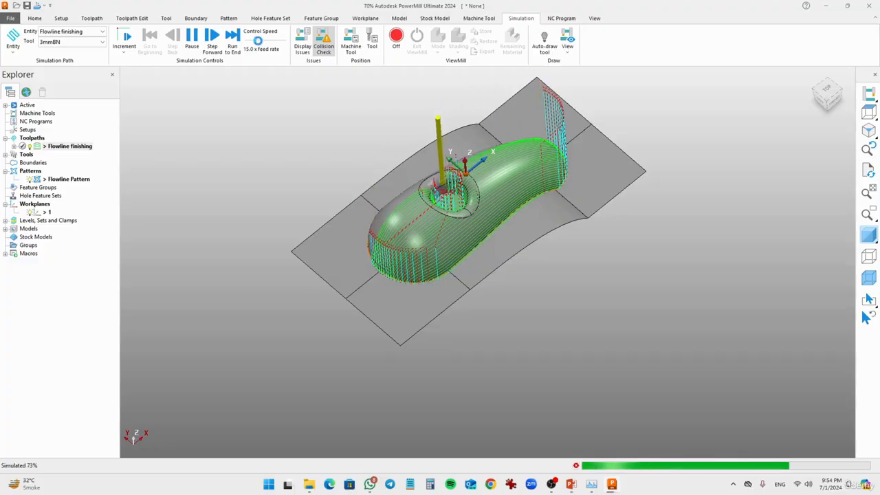
Raise the simulation speed to 22.0 x feed rate and follow the remaining passes from several sides to the end.
{"action": "left_click_drag", "start_coordinate": [255, 40], "coordinate": [257, 40]}
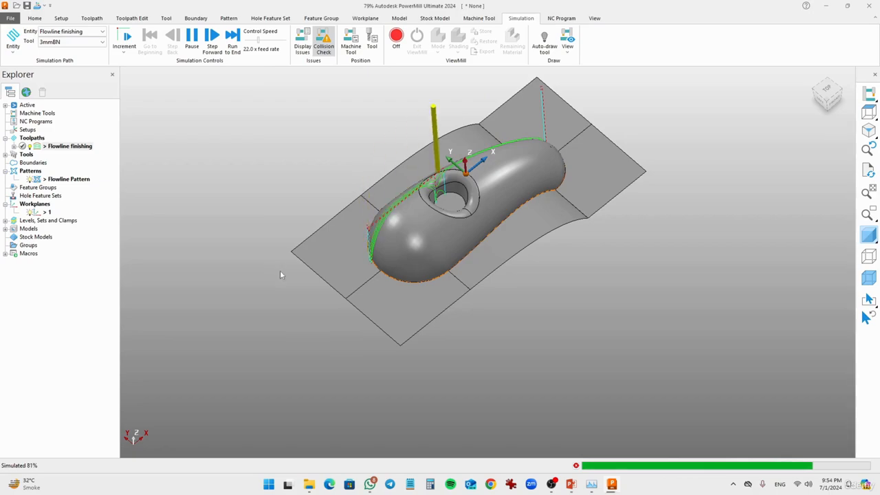
{"action": "middle_click_drag", "start_coordinate": [312, 359], "coordinate": [532, 323]}
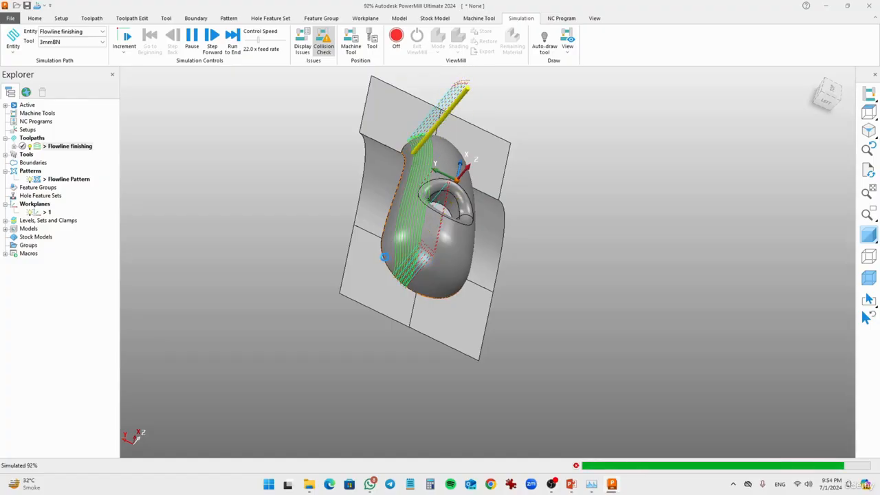
{"action": "middle_click_drag", "start_coordinate": [489, 293], "coordinate": [365, 290]}
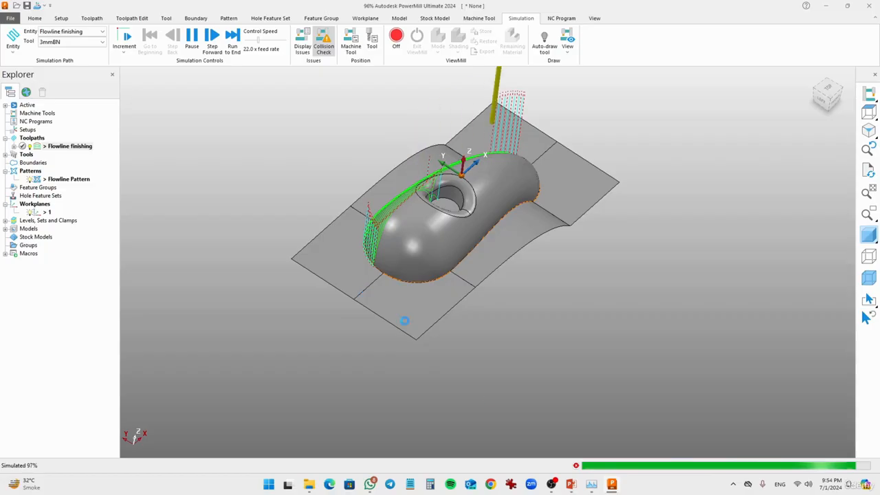
{"action": "middle_click_drag", "start_coordinate": [481, 386], "coordinate": [359, 392]}
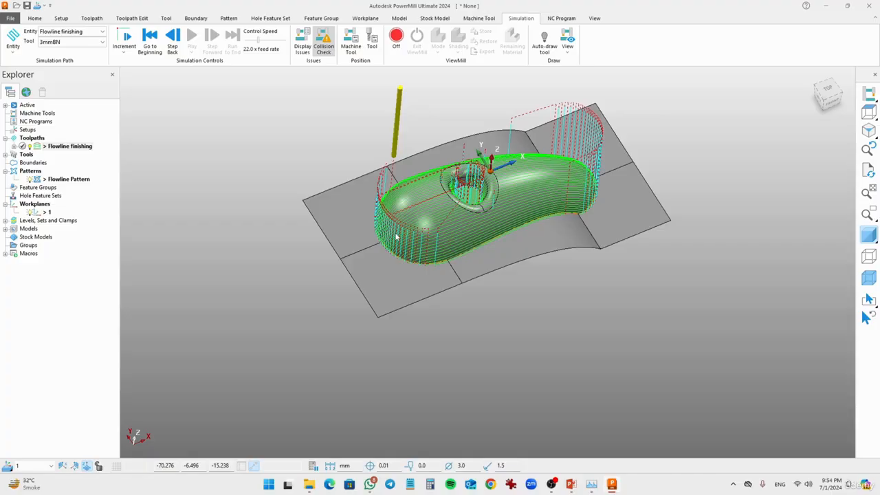
{"action": "middle_click_drag", "start_coordinate": [405, 253], "coordinate": [495, 224]}
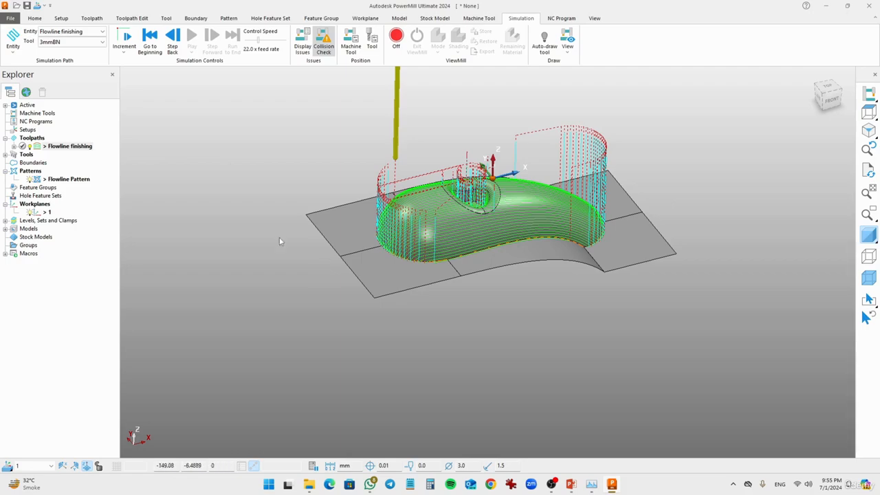
Reopen the Flowline finishing toolpath's settings for editing, set its stepover to 0.1 mm and recalculate it.
{"action": "right_click", "coordinate": [68, 147]}
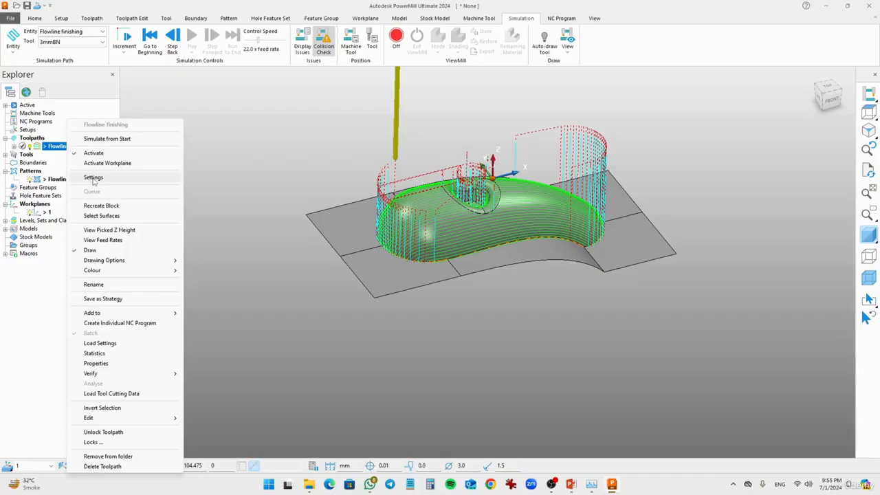
{"action": "left_click", "coordinate": [94, 178]}
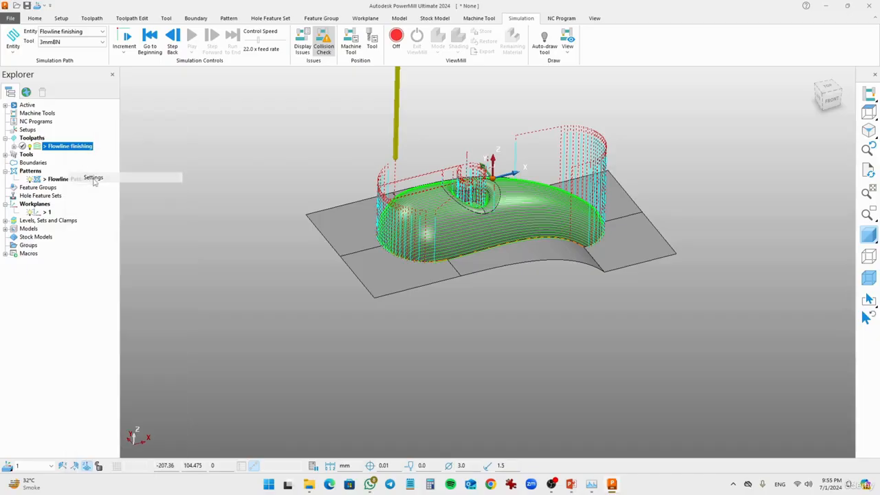
{"action": "left_click_drag", "start_coordinate": [86, 117], "coordinate": [145, 96]}
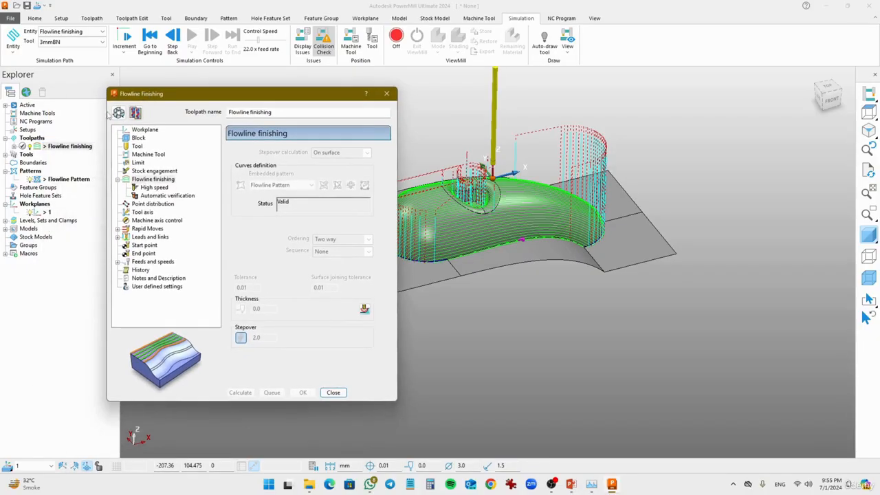
{"action": "left_click", "coordinate": [118, 113]}
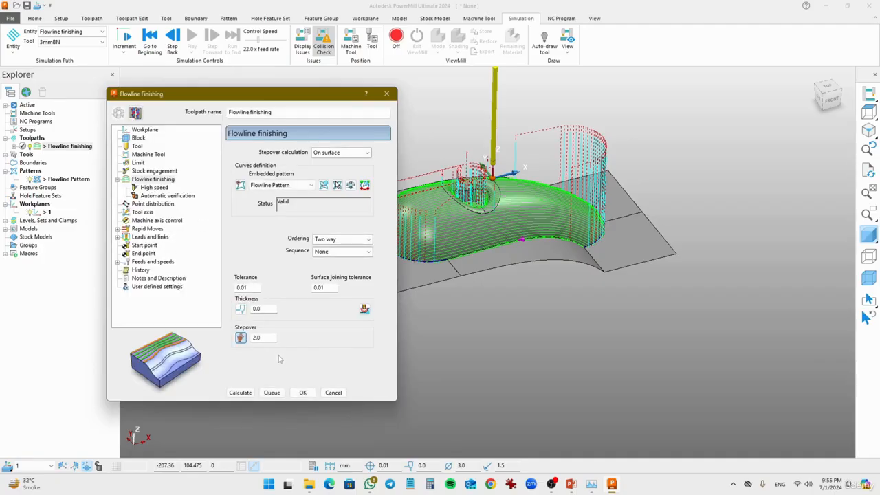
{"action": "double_click", "coordinate": [273, 340]}
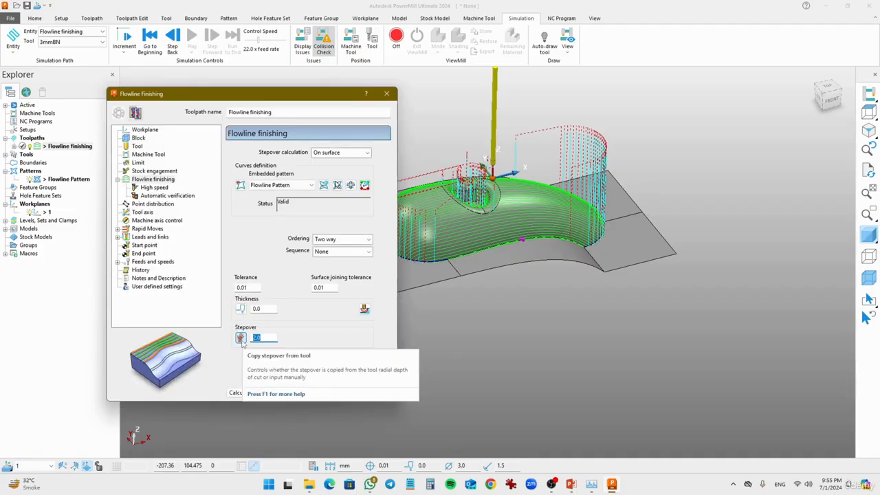
{"action": "type", "text": "0.1"}
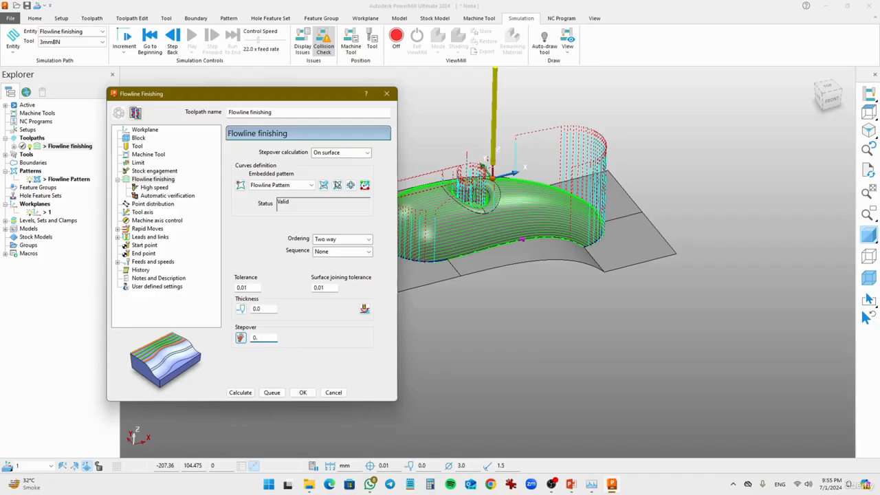
{"action": "left_click", "coordinate": [240, 395]}
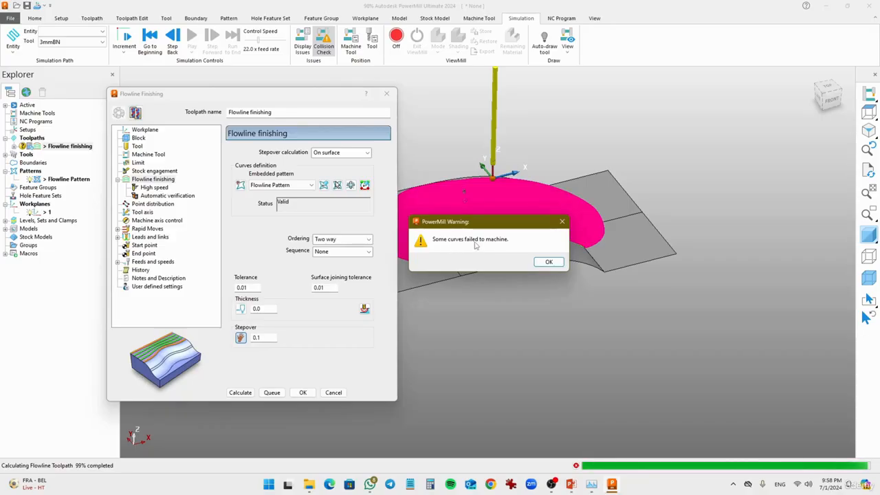
{"action": "left_click", "coordinate": [548, 263]}
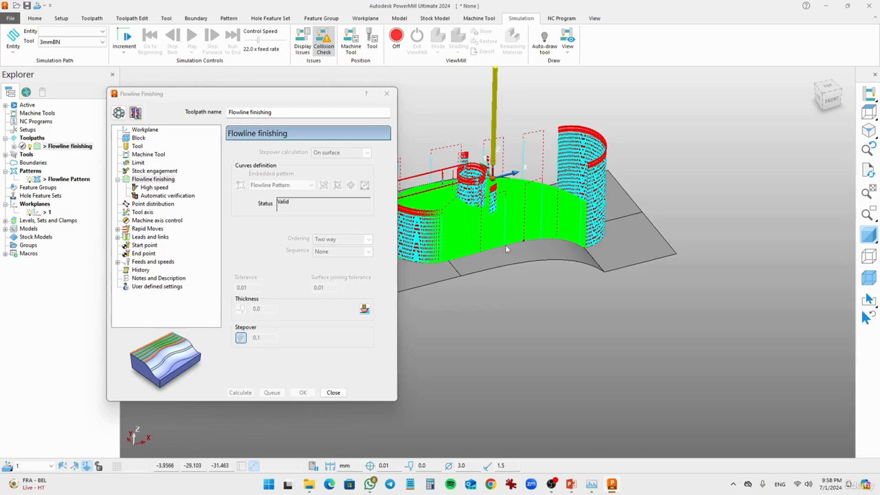
Close the toolpath settings and examine the denser passes and links along the curved surface and around the hole.
{"action": "scroll", "coordinate": [504, 244], "scroll_direction": "up", "scroll_amount": 5}
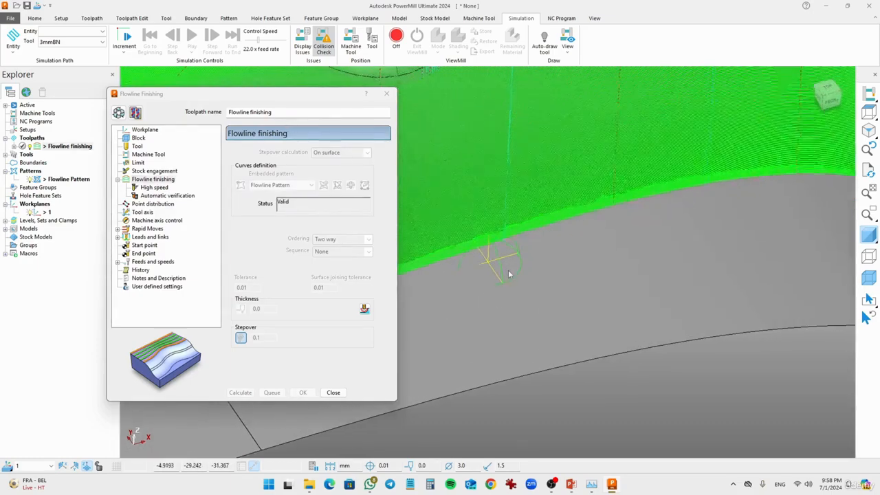
{"action": "scroll", "coordinate": [507, 282], "scroll_direction": "down", "scroll_amount": 5}
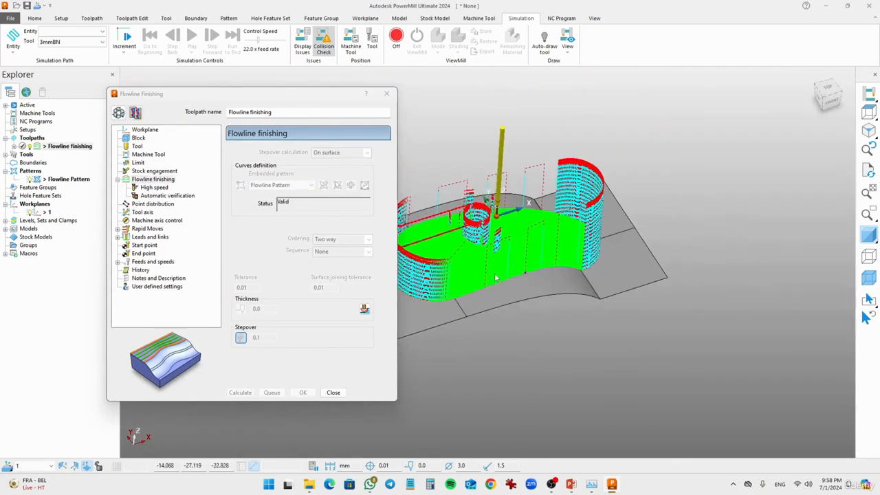
{"action": "middle_click_drag", "start_coordinate": [495, 277], "coordinate": [595, 335], "text": "shift"}
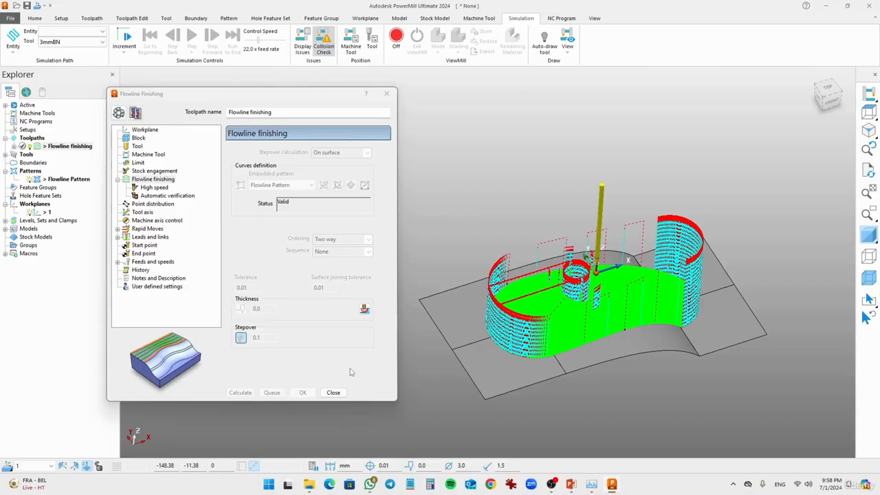
{"action": "left_click", "coordinate": [334, 392]}
{"action": "middle_click_drag", "start_coordinate": [505, 370], "coordinate": [580, 315]}
{"action": "scroll", "coordinate": [580, 315], "scroll_direction": "up", "scroll_amount": 5}
{"action": "scroll", "coordinate": [582, 309], "scroll_direction": "down", "scroll_amount": 2}
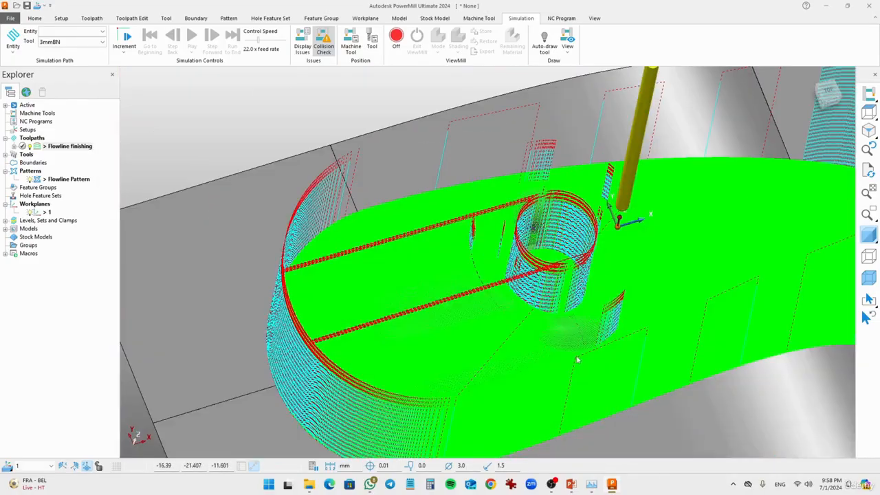
{"action": "middle_click_drag", "start_coordinate": [577, 359], "coordinate": [463, 292]}
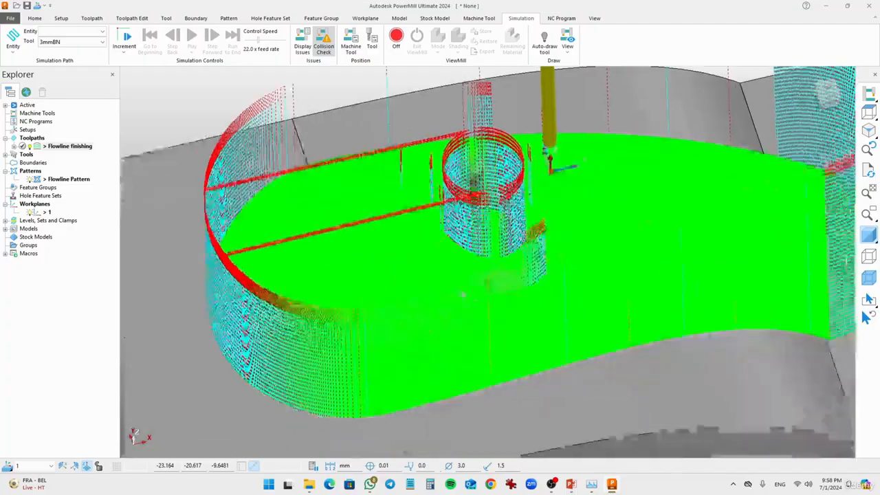
{"action": "scroll", "coordinate": [450, 295], "scroll_direction": "down", "scroll_amount": 3}
{"action": "scroll", "coordinate": [459, 314], "scroll_direction": "up", "scroll_amount": 3}
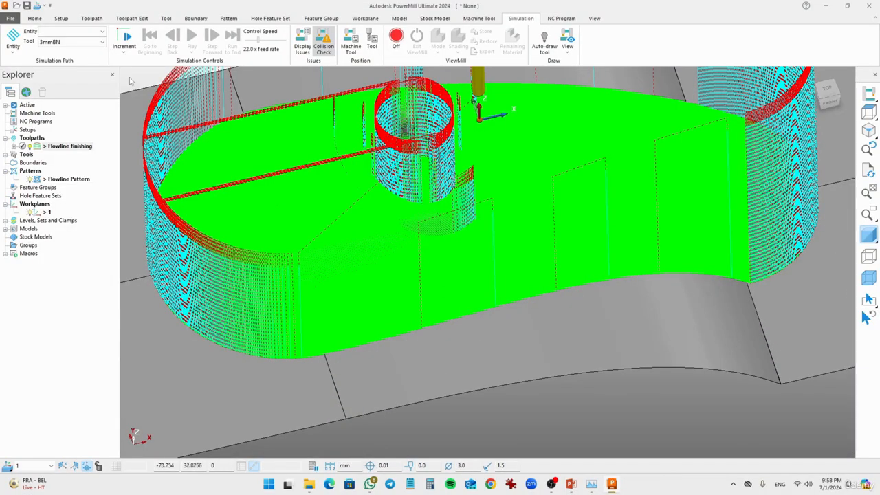
Simulate the recalculated Flowline finishing toolpath at 1000.0 x feed rate to the end, and inspect the finished passes from several sides.
{"action": "left_click", "coordinate": [73, 30]}
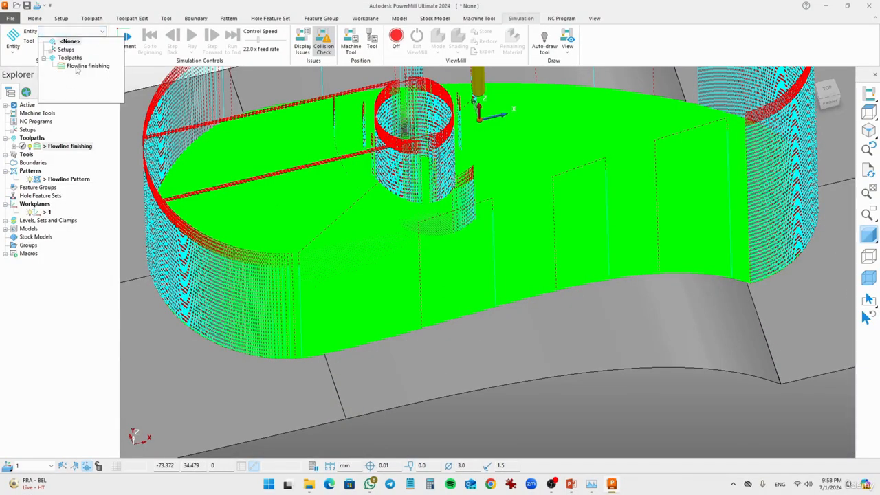
{"action": "left_click", "coordinate": [87, 66]}
{"action": "left_click", "coordinate": [193, 36]}
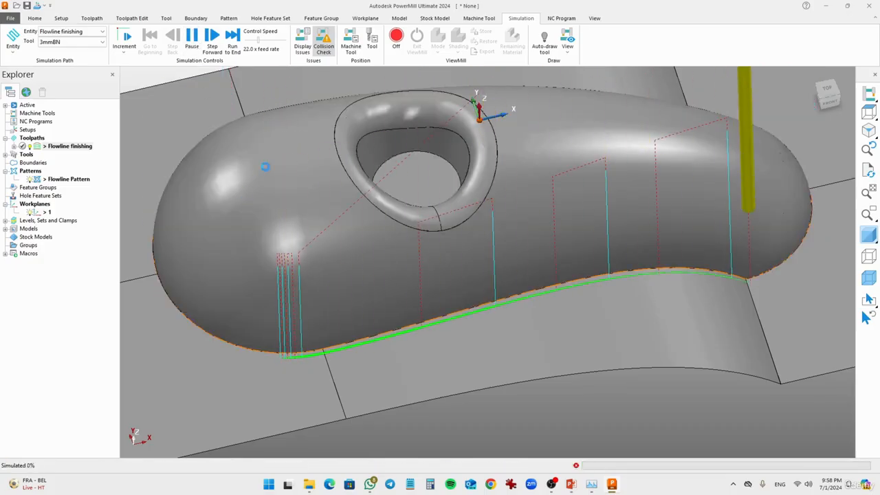
{"action": "left_click", "coordinate": [280, 39]}
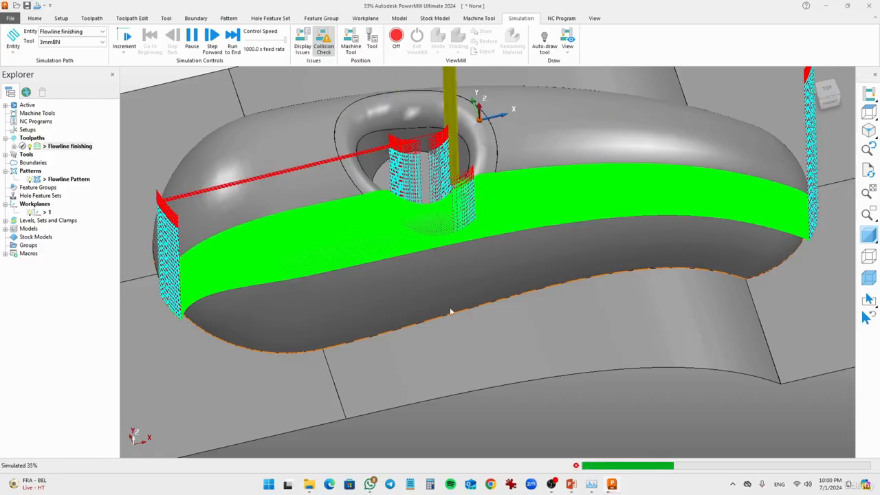
{"action": "middle_click_drag", "start_coordinate": [469, 277], "coordinate": [468, 321], "text": "shift"}
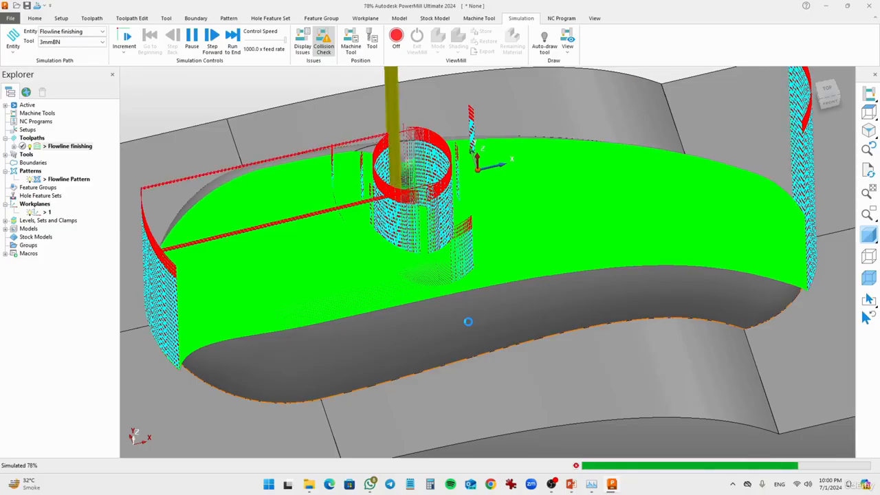
{"action": "middle_click_drag", "start_coordinate": [467, 321], "coordinate": [423, 289]}
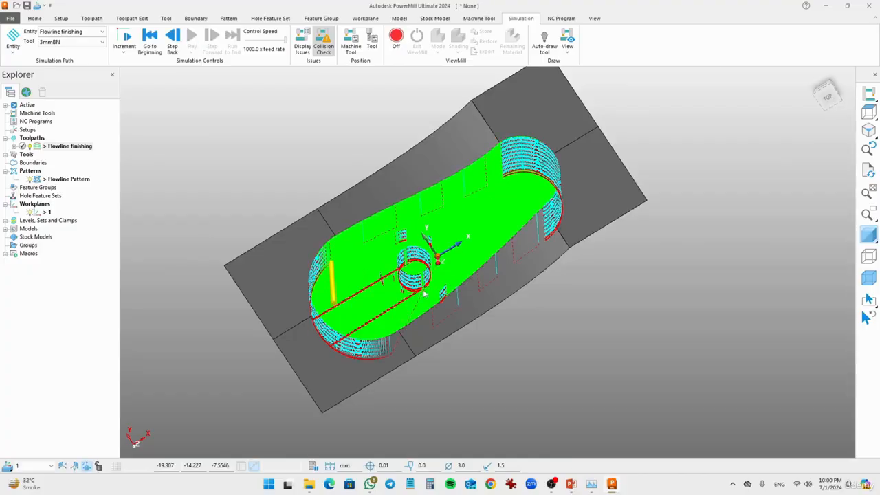
{"action": "middle_click_drag", "start_coordinate": [452, 334], "coordinate": [434, 233]}
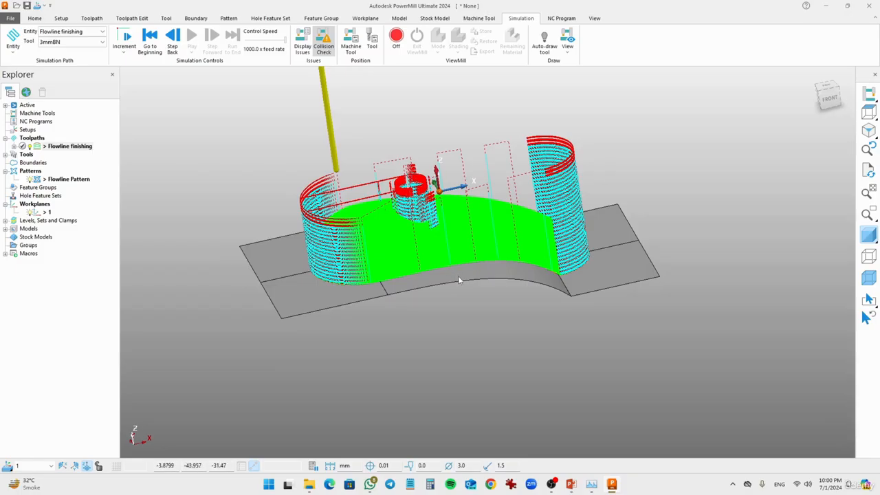
{"action": "middle_click_drag", "start_coordinate": [459, 280], "coordinate": [593, 313]}
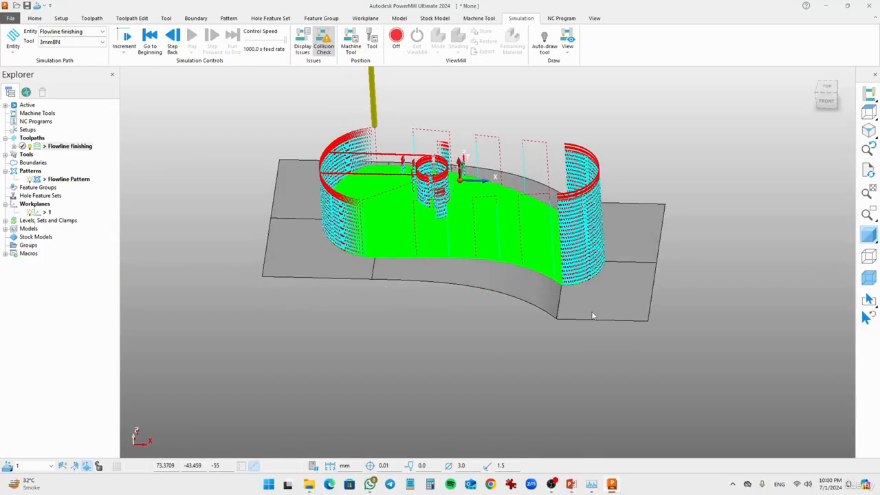